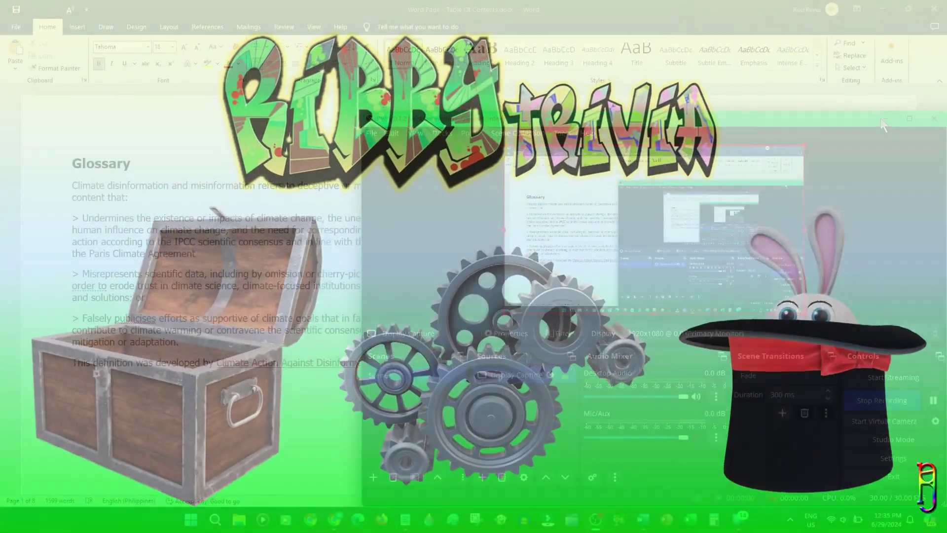
Clear the overlapping window off the Word document and briefly select, then deselect, all its text.
click(883, 119)
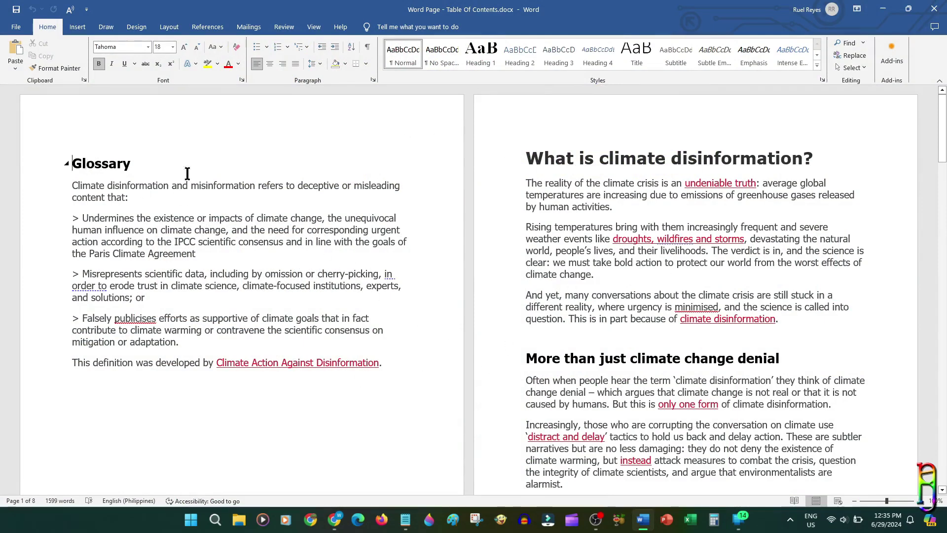
key(ctrl+a)
drag(942, 128, 910, 446)
click(616, 332)
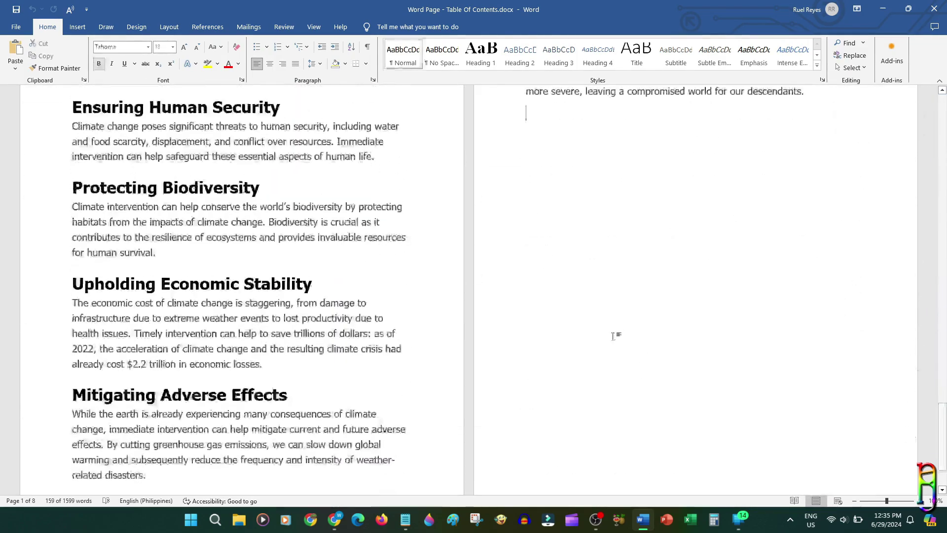
In Chrome, view the Arctic Ice Project article, then return to the climate disinformation article.
click(341, 522)
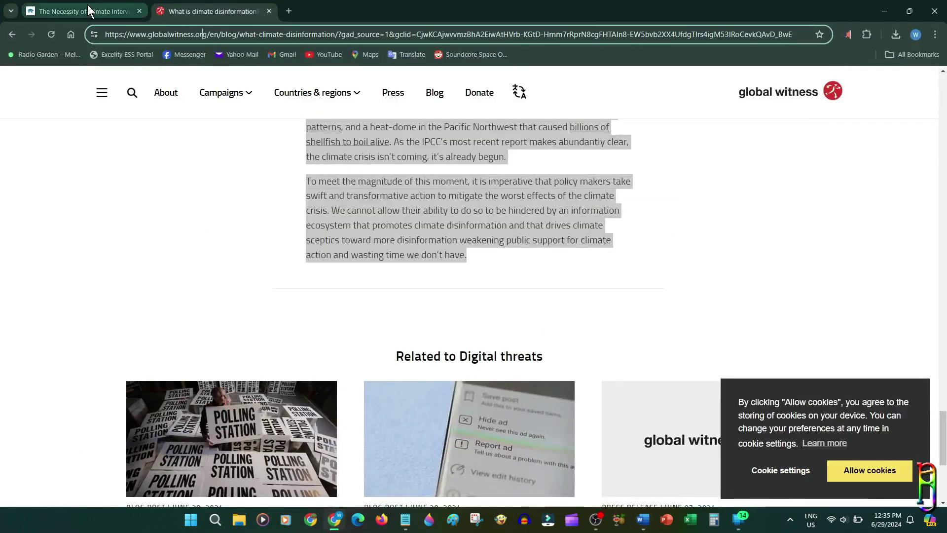
click(90, 11)
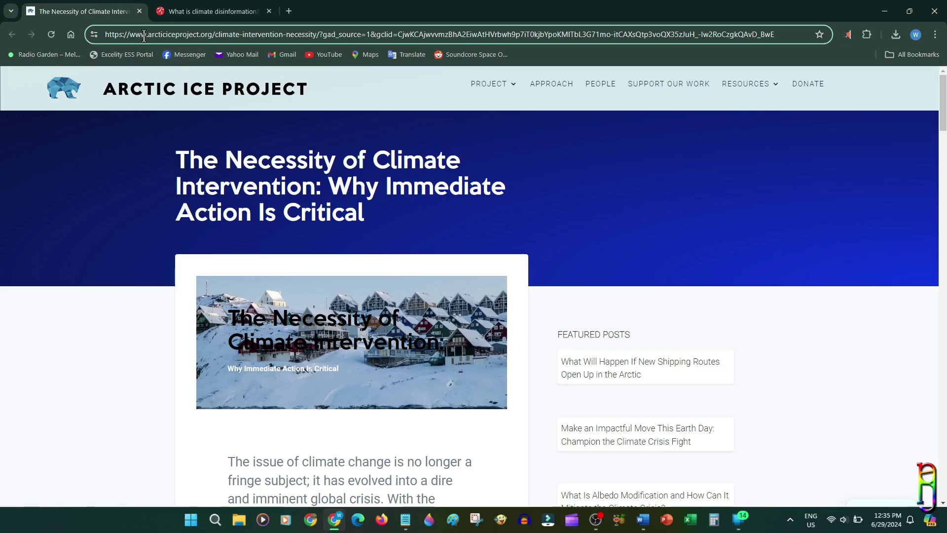
click(212, 12)
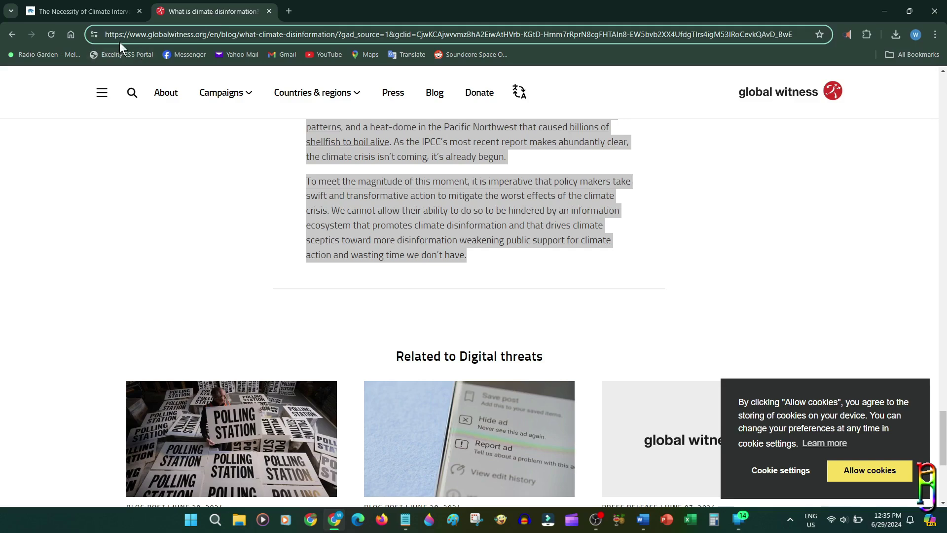
scroll(702, 289, down, 3)
scroll(702, 290, up, 5)
key(alt+Tab)
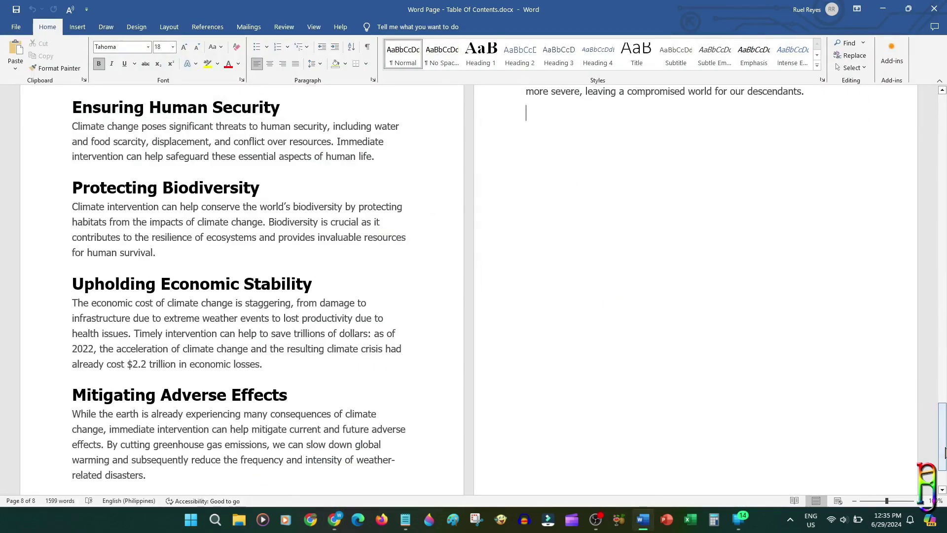
drag(944, 453, 943, 123)
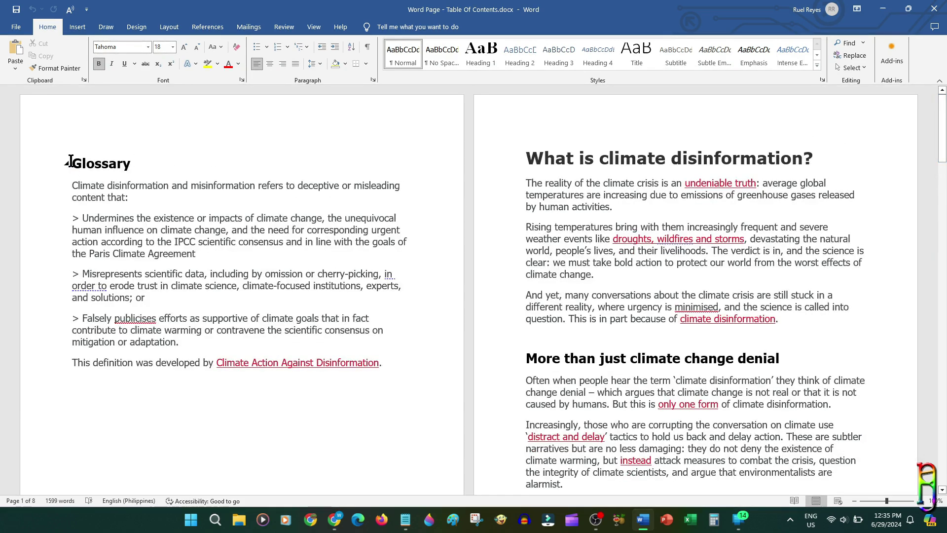
drag(73, 161, 403, 375)
click(617, 207)
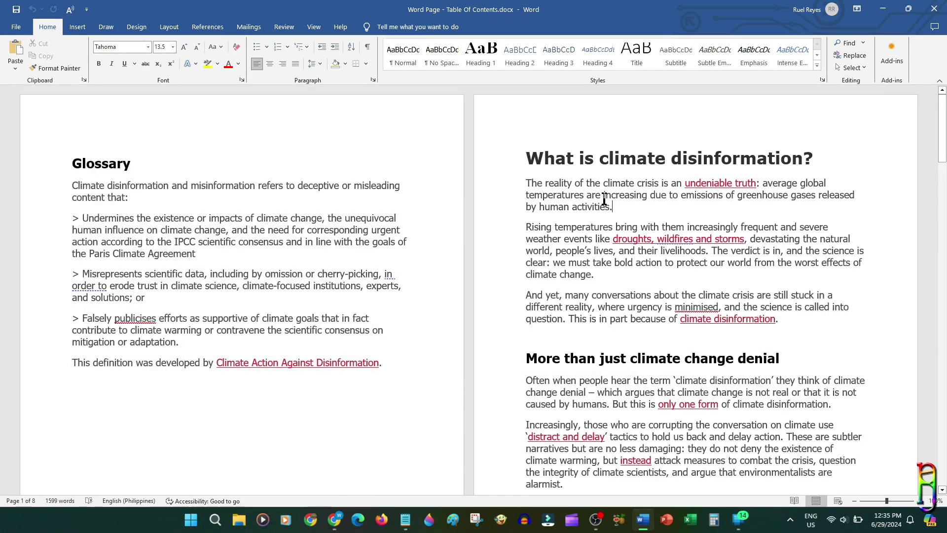
drag(540, 148, 779, 319)
click(655, 404)
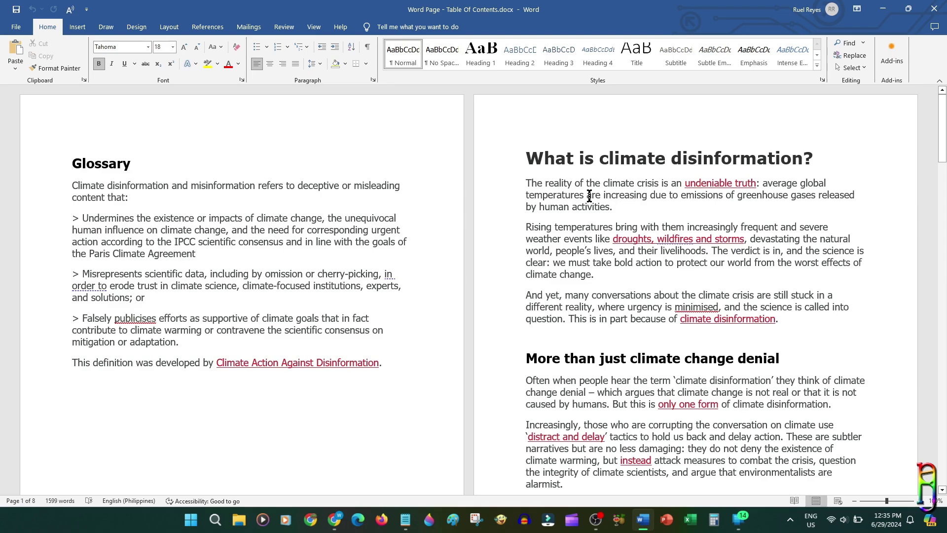
scroll(740, 375, down, 5)
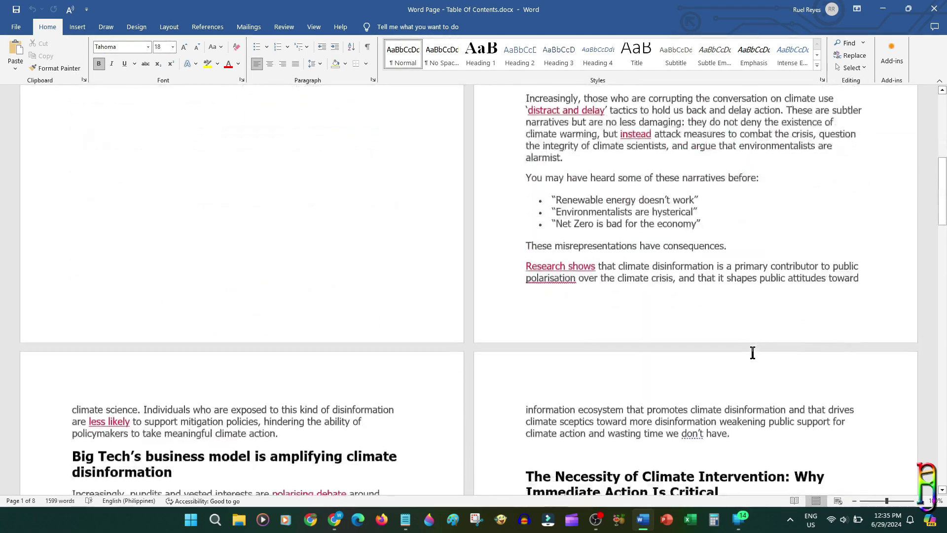
scroll(751, 352, up, 5)
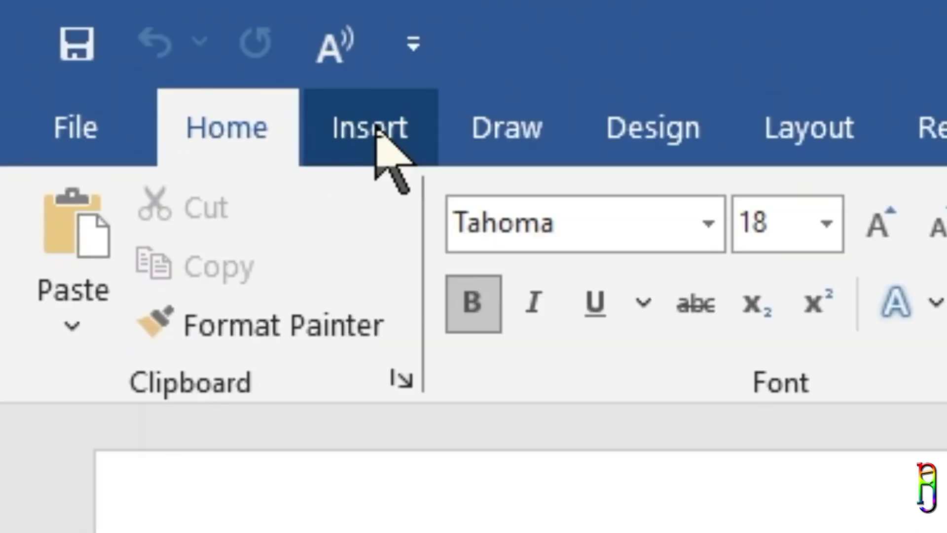
Browse the built-in designs in the Insert tab's Cover Page gallery.
click(376, 127)
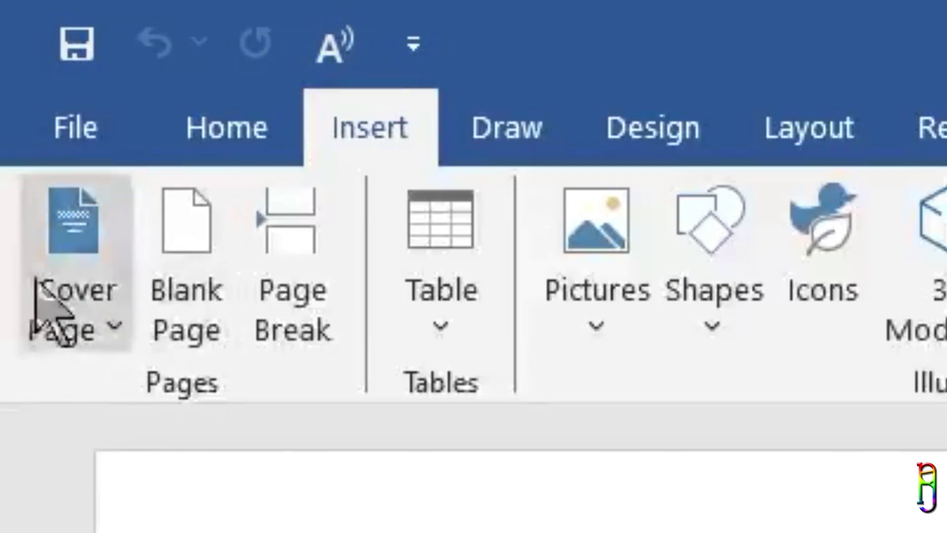
click(101, 326)
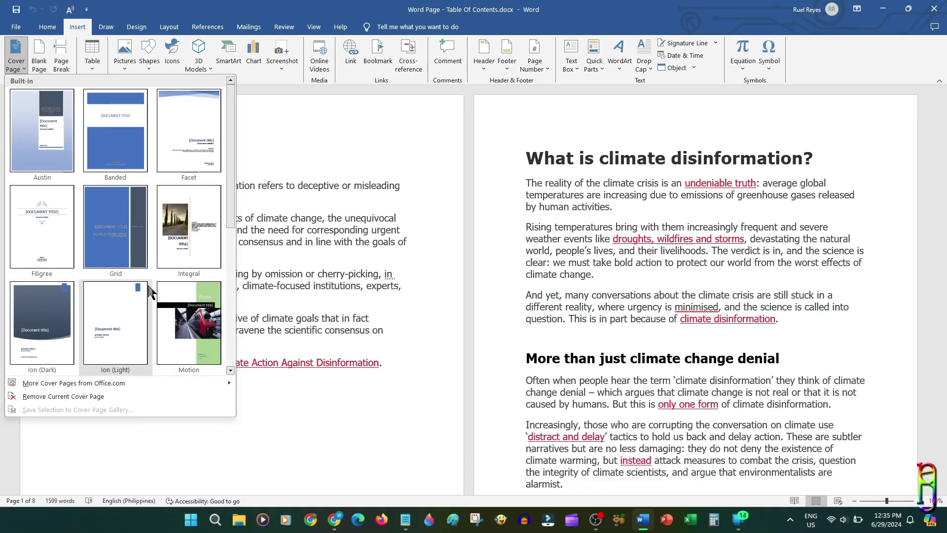
mouse_move(69, 388)
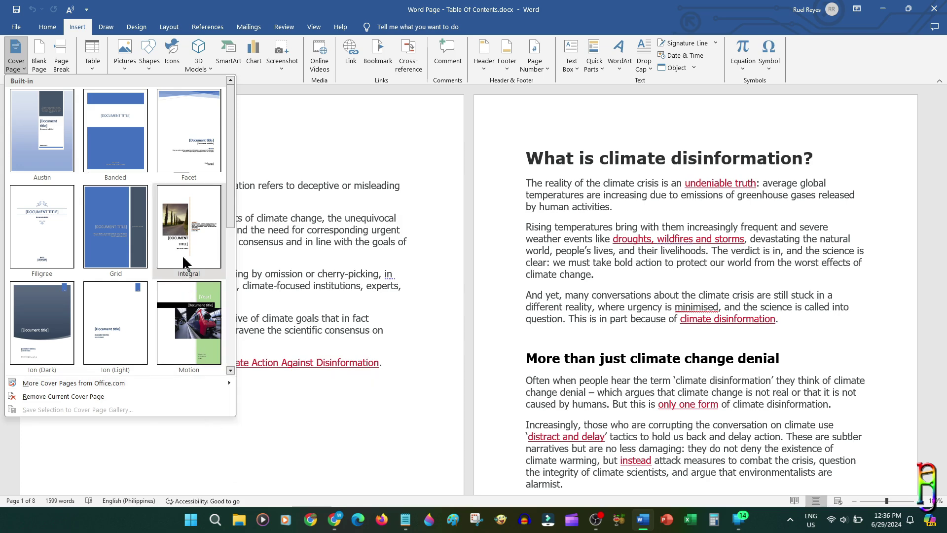
Add the Motion cover page and enter year 2024 and title 'Climate Change'.
key(Escape)
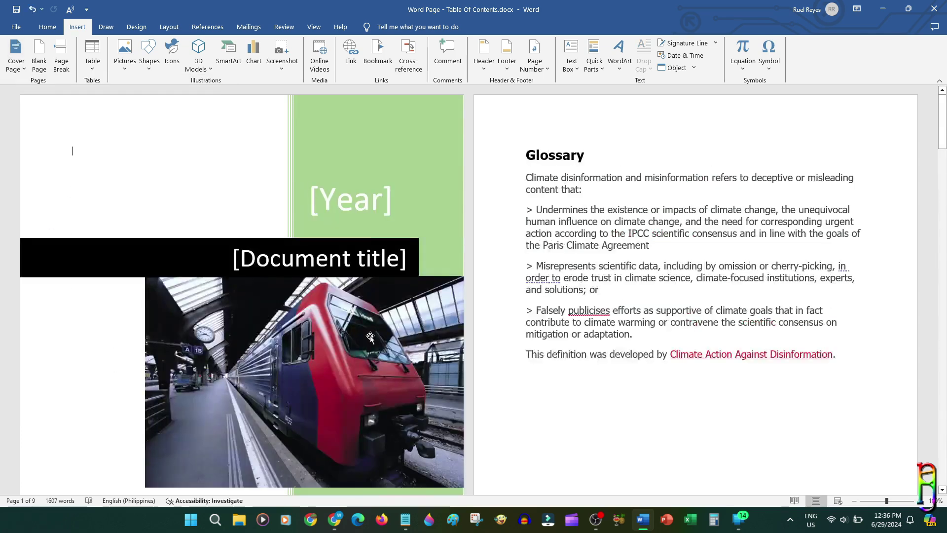
text(2024)
text(Climate C)
text(hange)
scroll(339, 358, down, 5)
scroll(375, 326, up, 5)
scroll(611, 190, down, 6)
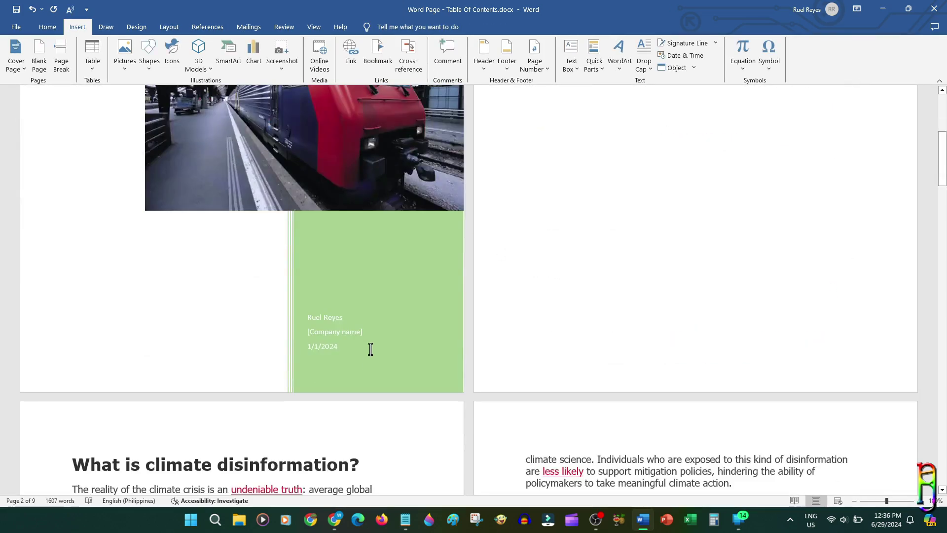
Replace the cover's author text with the new author name and delete the company placeholder.
click(336, 319)
key(ctrl+a)
text(RIBBY TR)
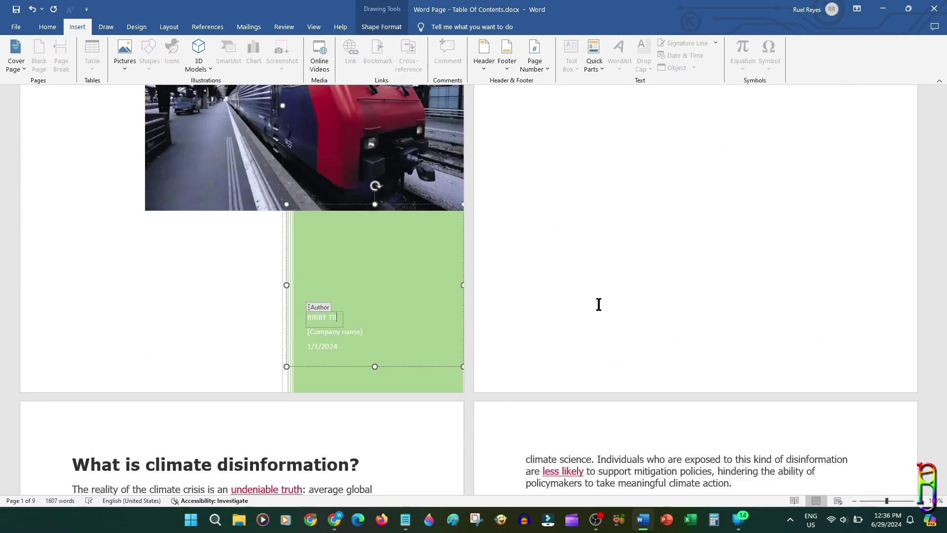
click(326, 331)
key(Delete)
click(324, 346)
click(765, 362)
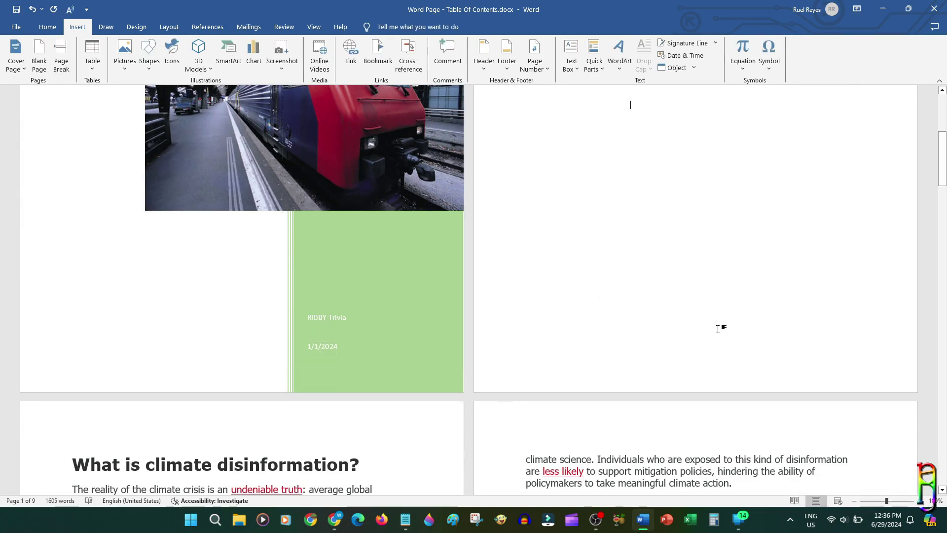
scroll(799, 365, up, 5)
scroll(522, 322, down, 6)
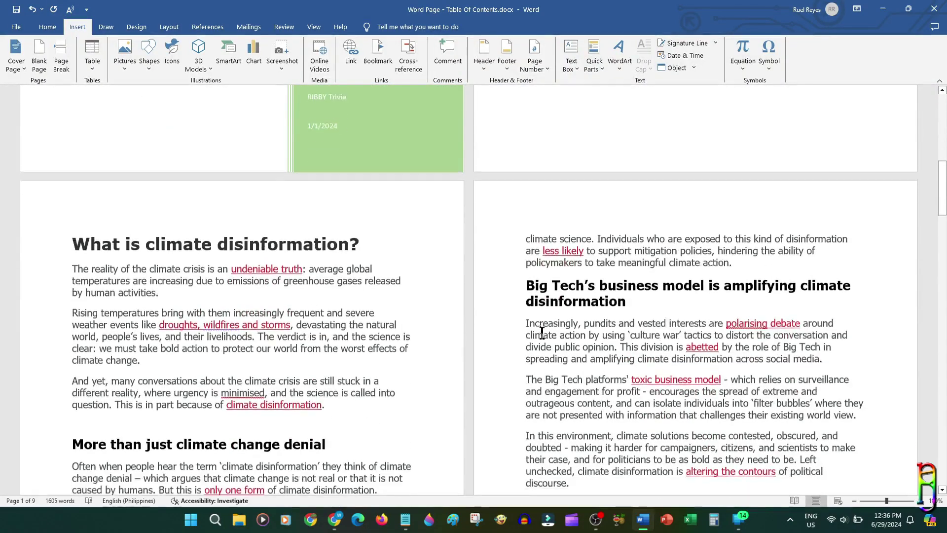
scroll(543, 334, up, 3)
scroll(541, 333, up, 5)
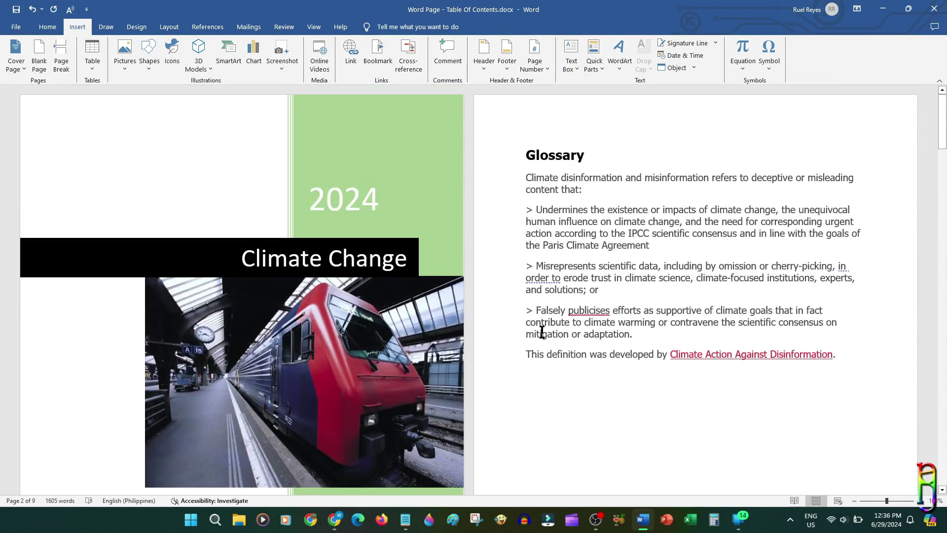
scroll(542, 331, down, 6)
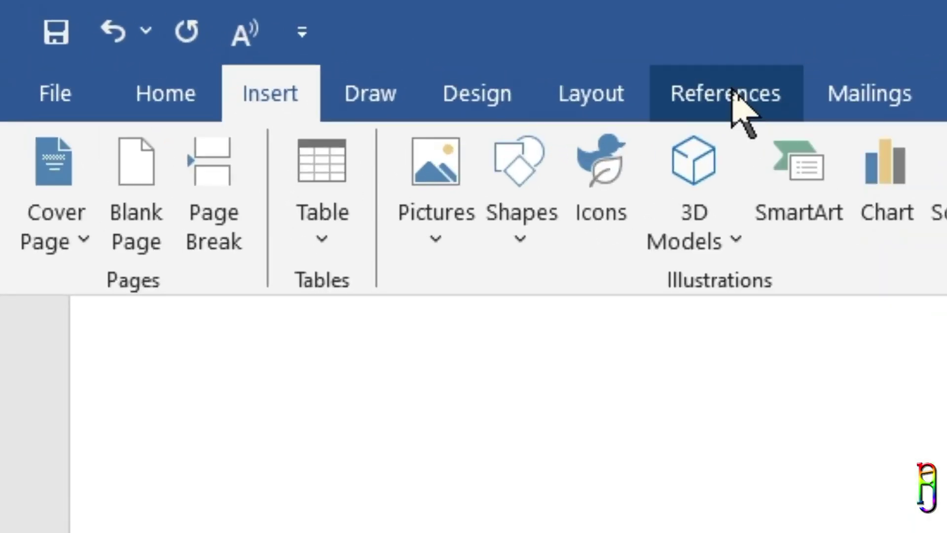
Open the References Table of Contents gallery showing Automatic Table 1, 2 and Manual Table.
click(464, 66)
click(68, 151)
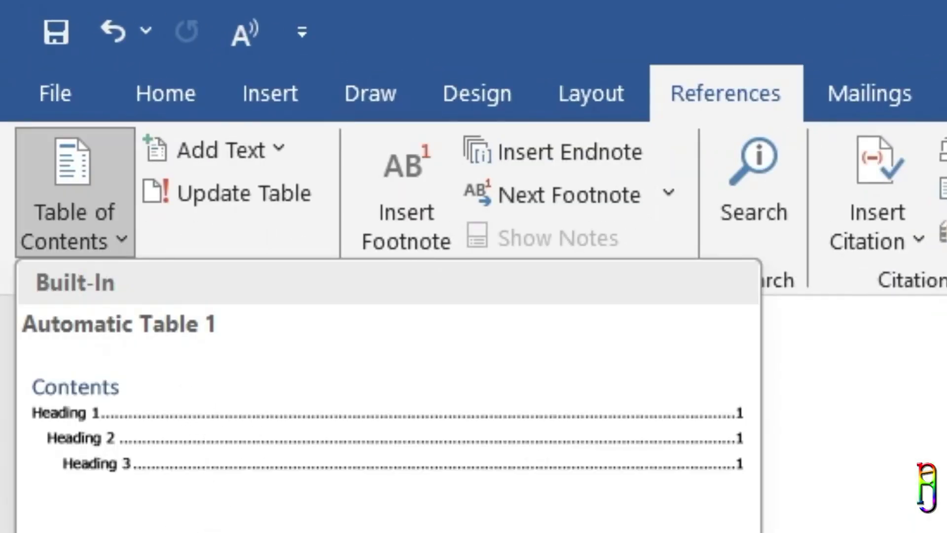
key(Escape)
click(73, 197)
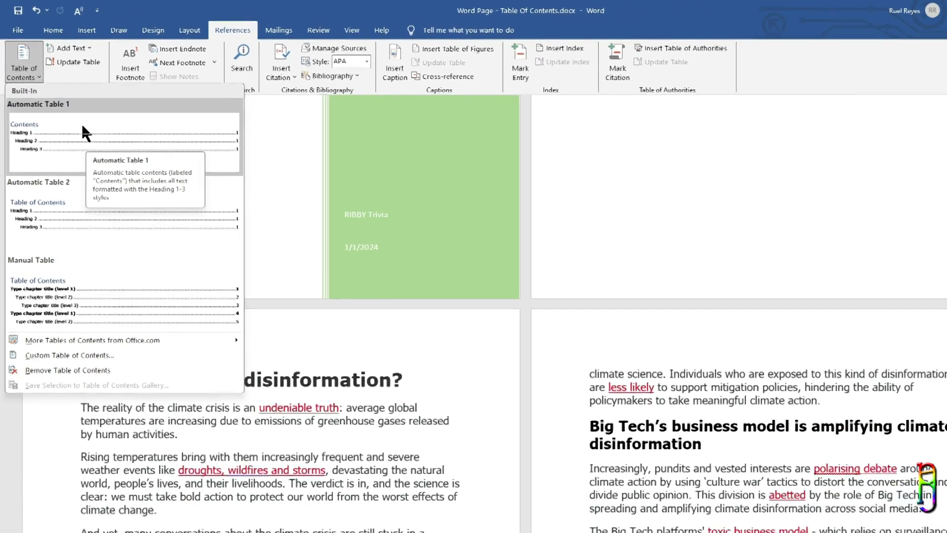
Insert Automatic Table 1 as the Contents table after the cover page.
click(91, 184)
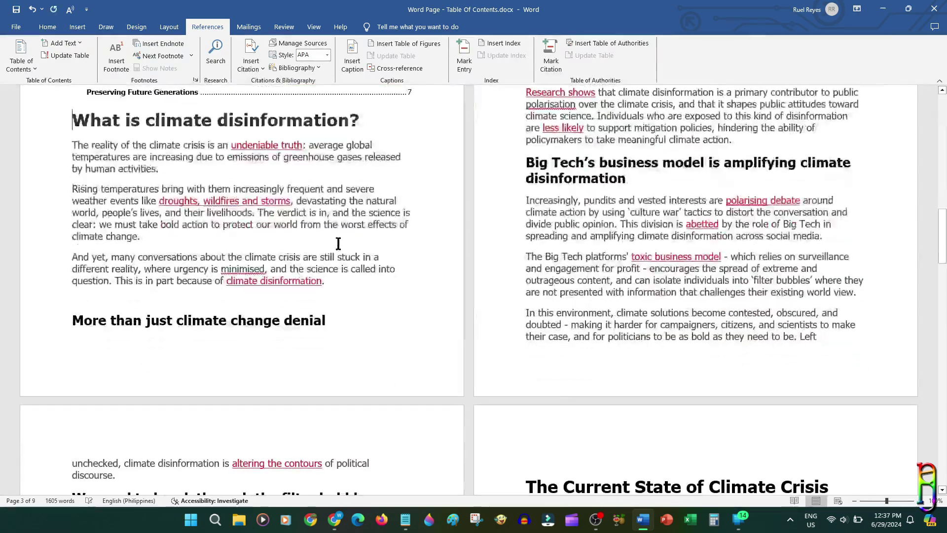
scroll(532, 354, up, 6)
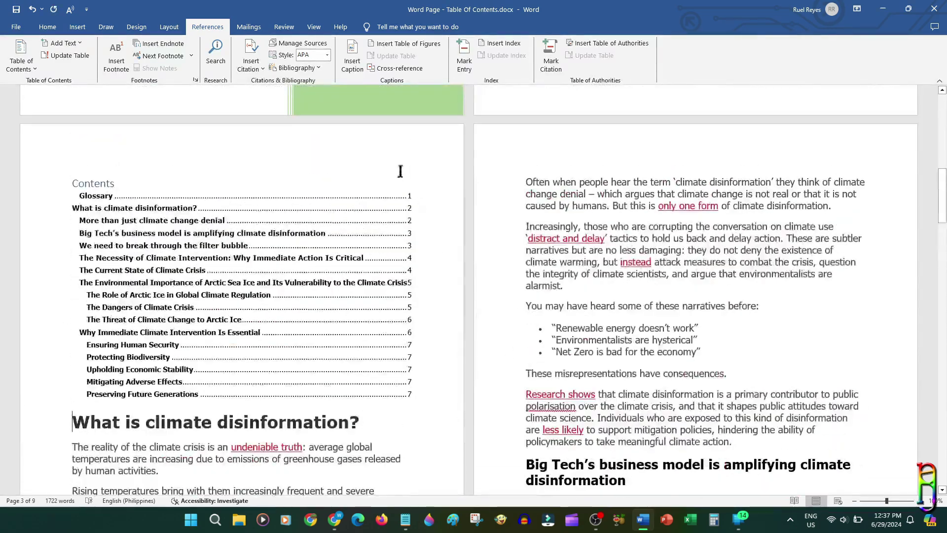
scroll(664, 324, up, 6)
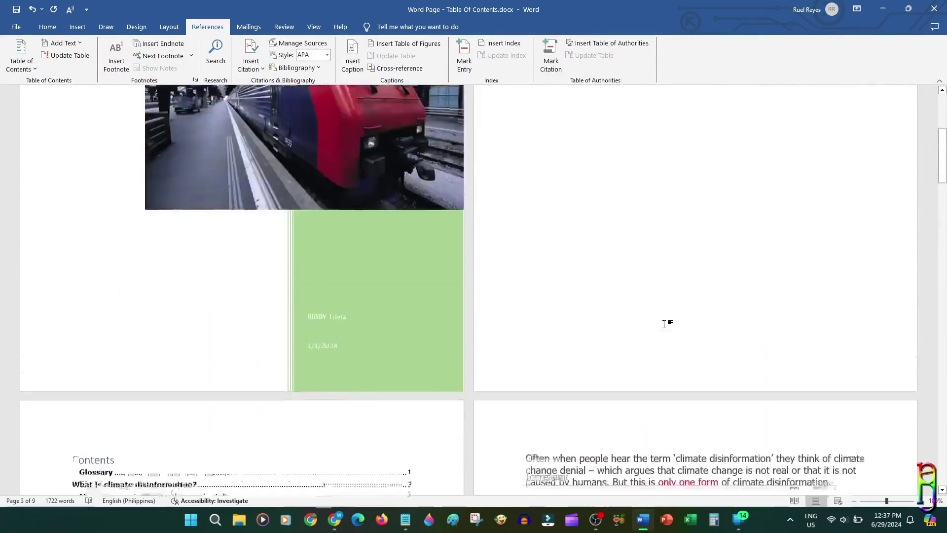
scroll(666, 323, up, 5)
scroll(532, 352, down, 4)
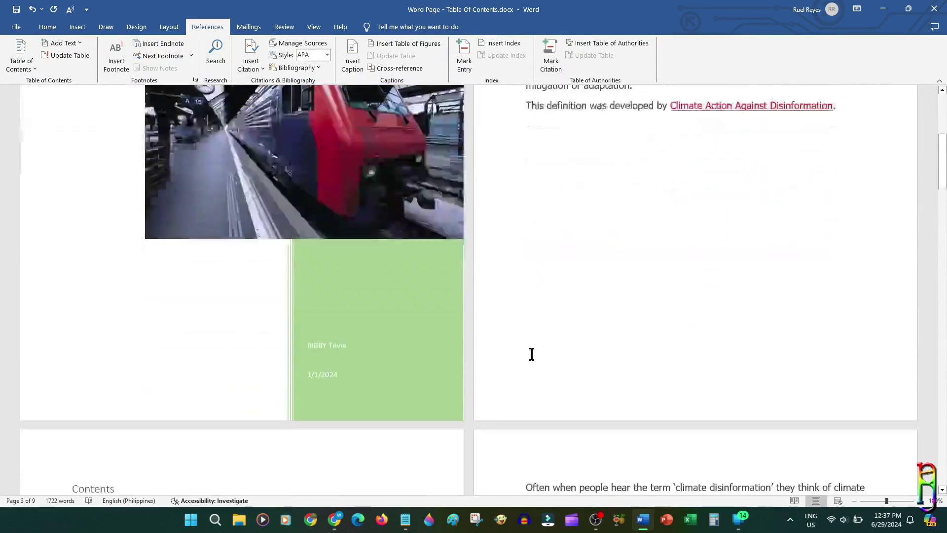
scroll(455, 359, down, 5)
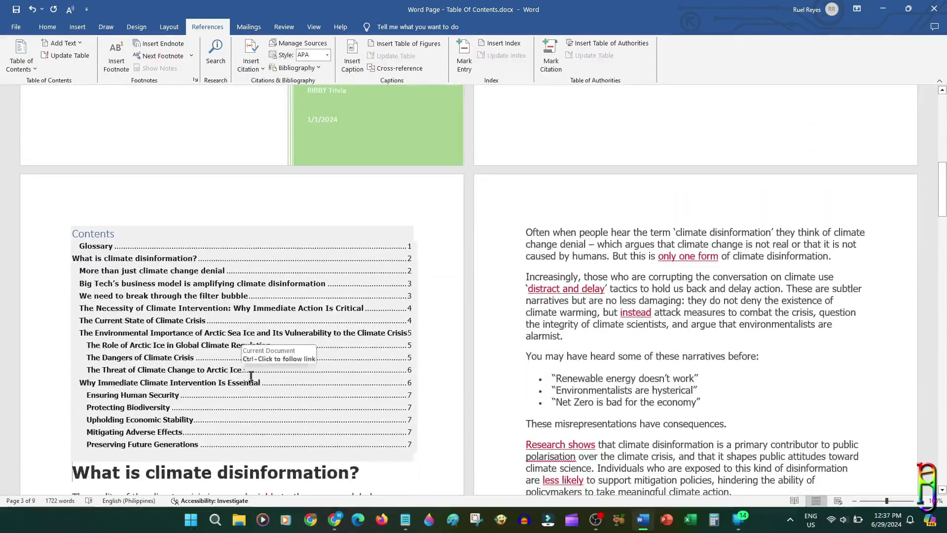
scroll(427, 395, down, 2)
Place the cursor at the start of the 'What is climate disinformation?' heading below the contents.
click(430, 375)
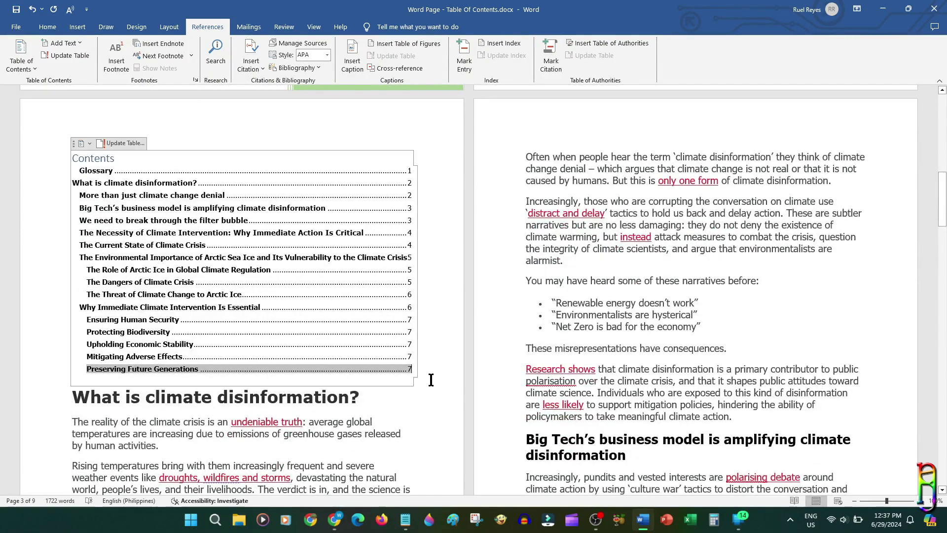
key(Down)
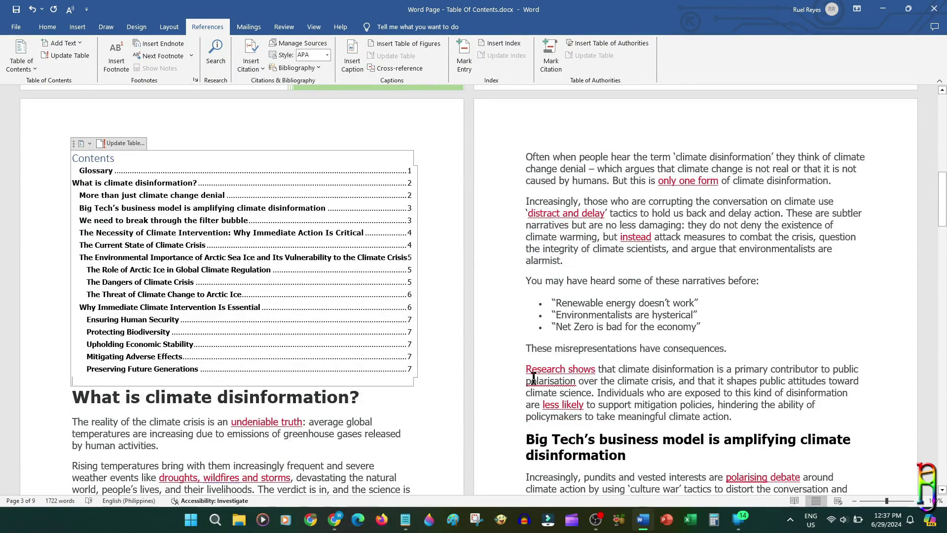
key(Down)
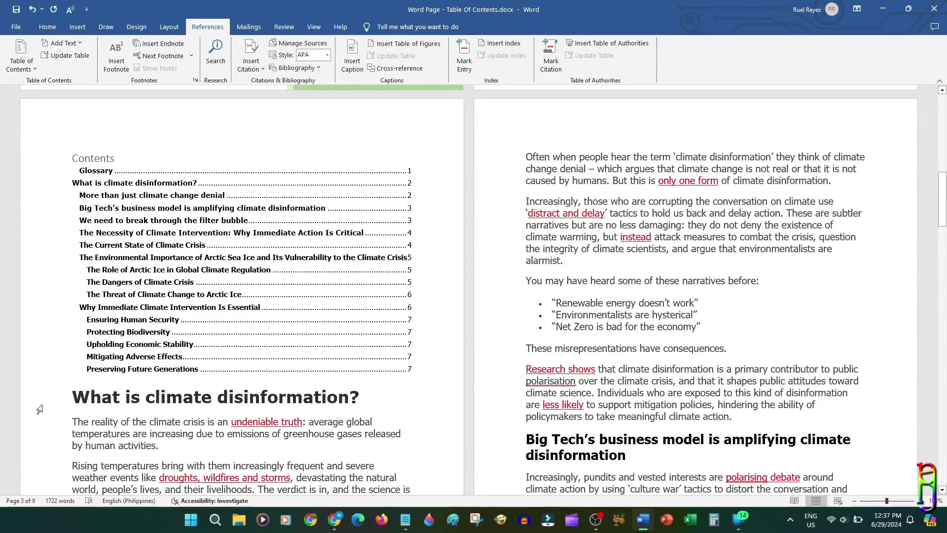
Insert a page break so 'What is climate disinformation?' starts the page after the Contents table.
click(75, 25)
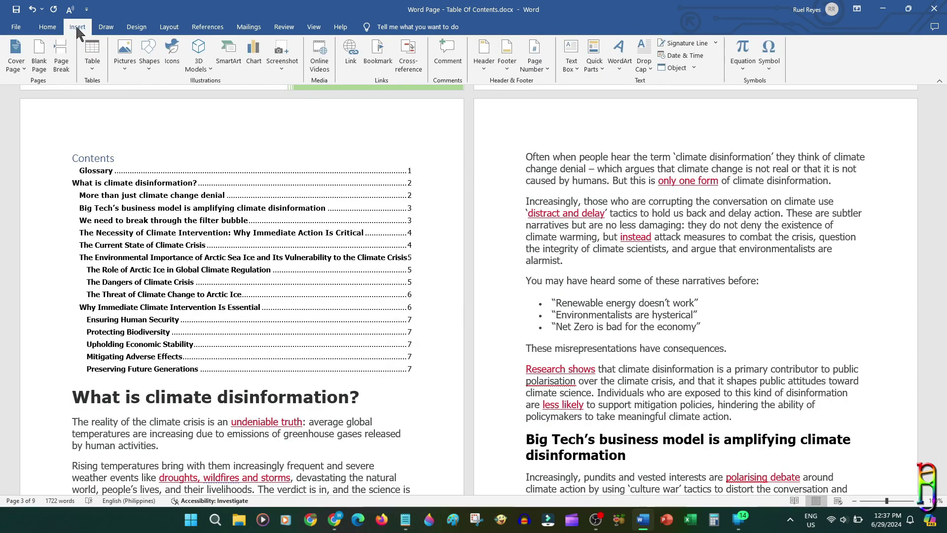
click(62, 63)
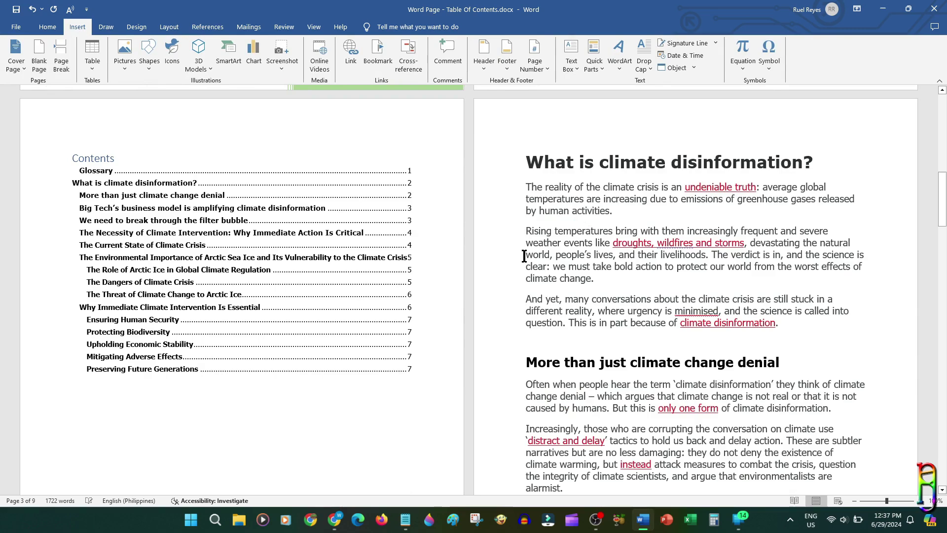
scroll(473, 267, up, 10)
scroll(474, 267, down, 9)
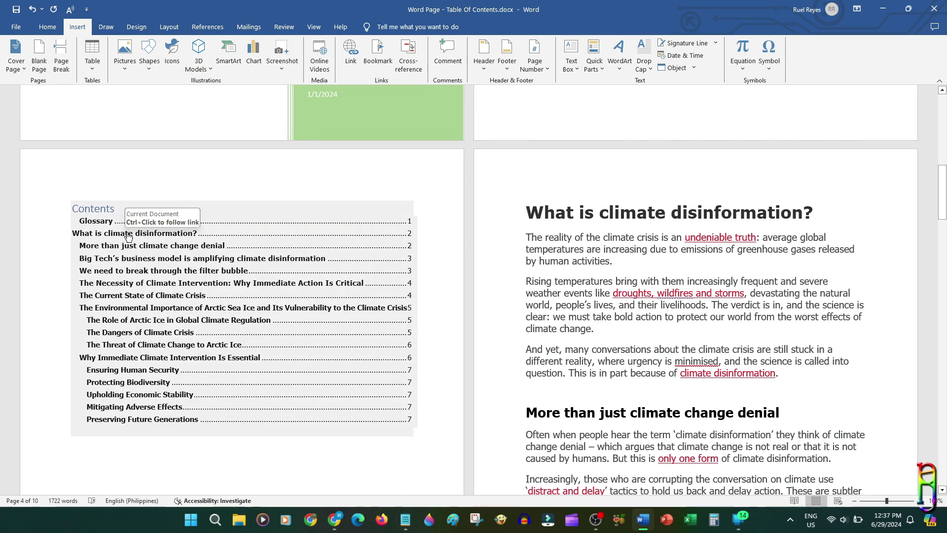
scroll(128, 234, down, 5)
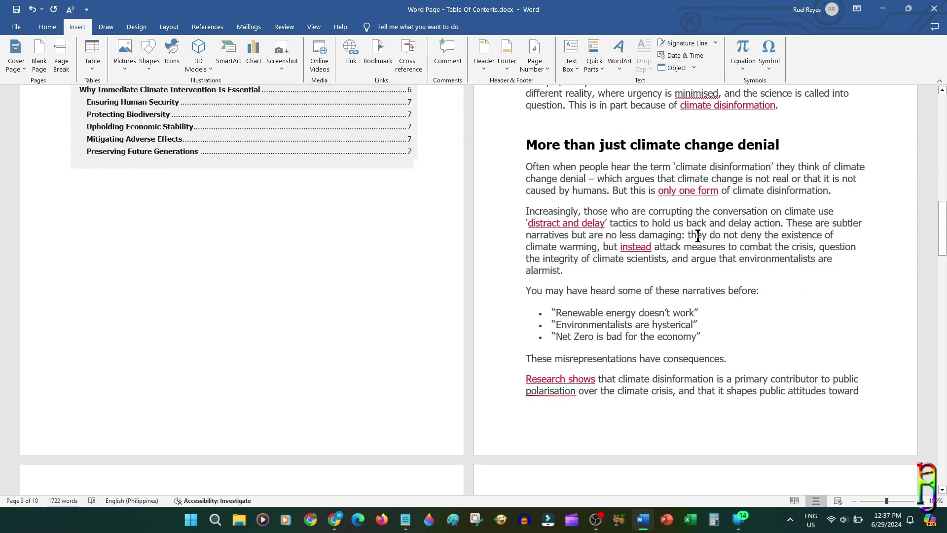
Select the whole table of contents and try growing and shrinking its font size.
ctrl+click(126, 130)
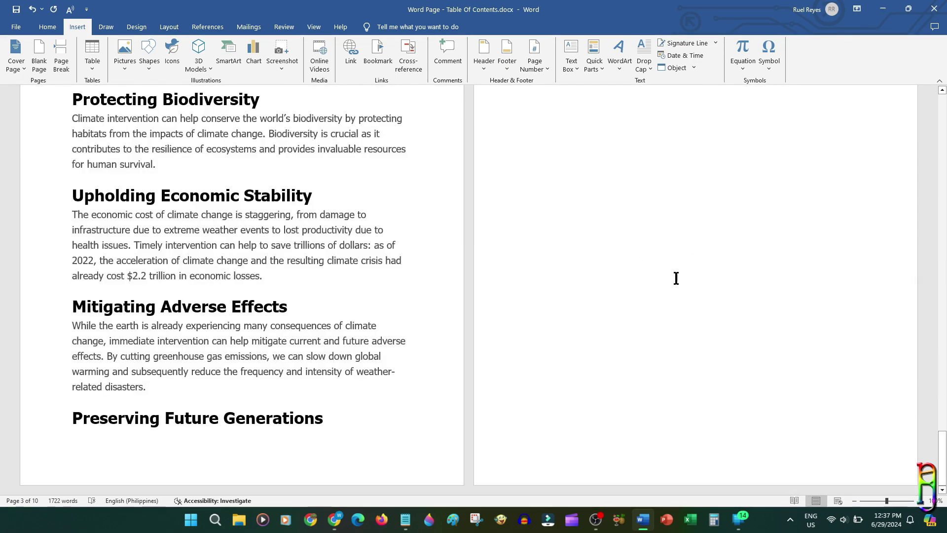
scroll(456, 312, up, 3)
drag(941, 321, 941, 175)
drag(412, 406, 72, 194)
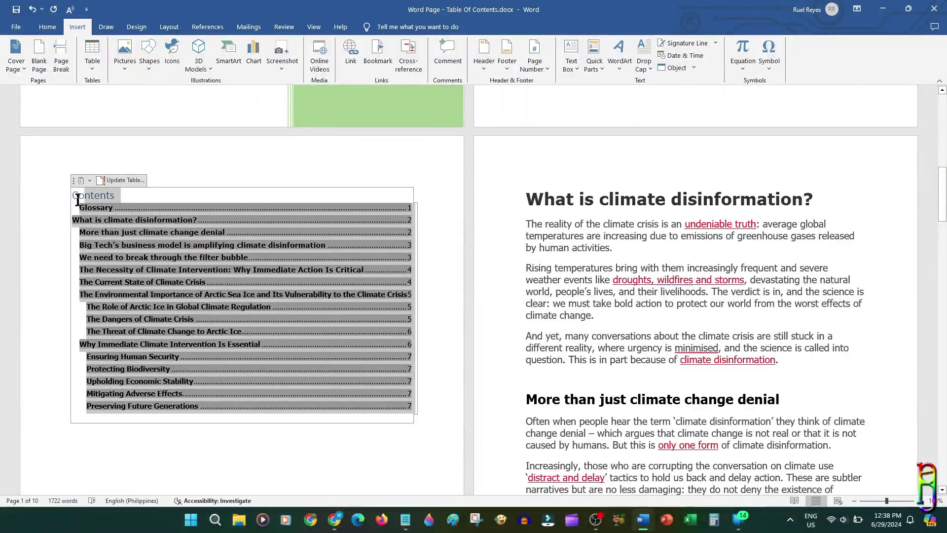
click(47, 27)
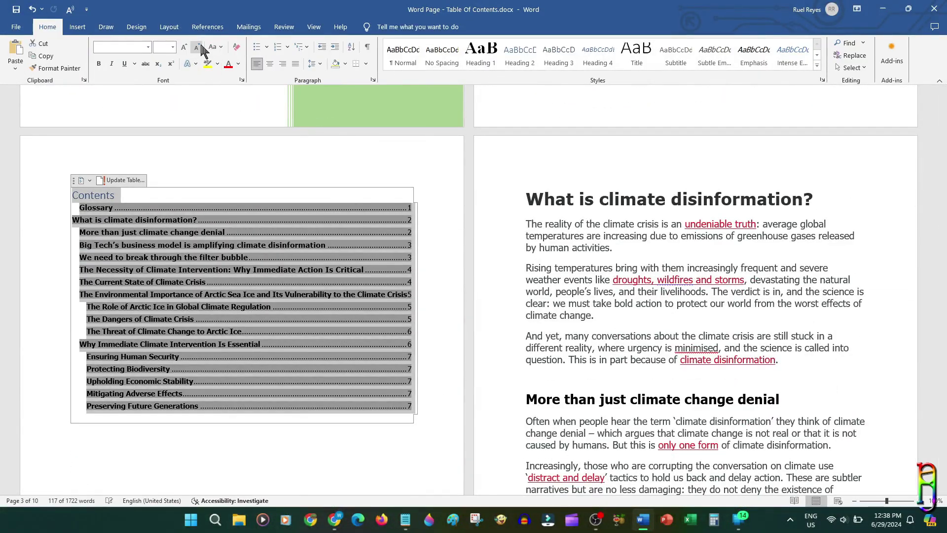
click(198, 47)
click(185, 47)
click(185, 47)
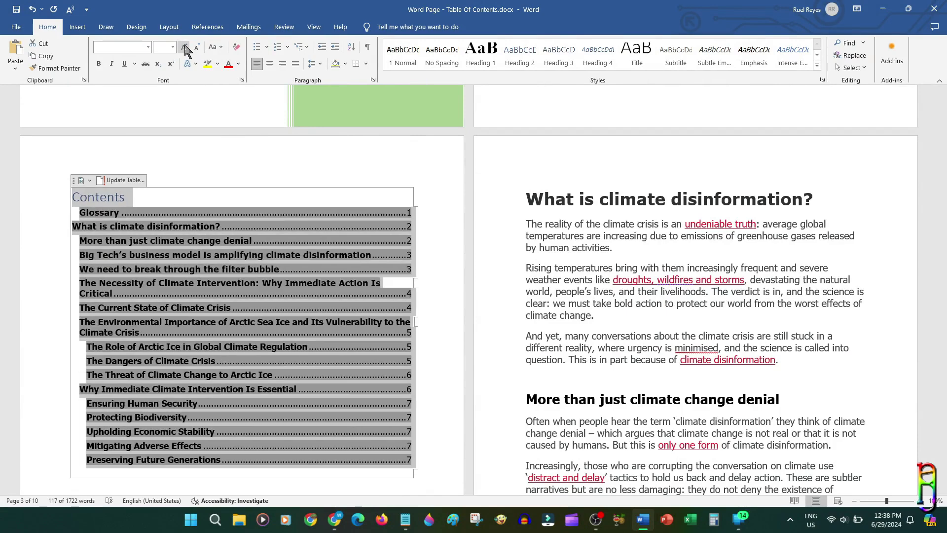
click(197, 47)
click(197, 47)
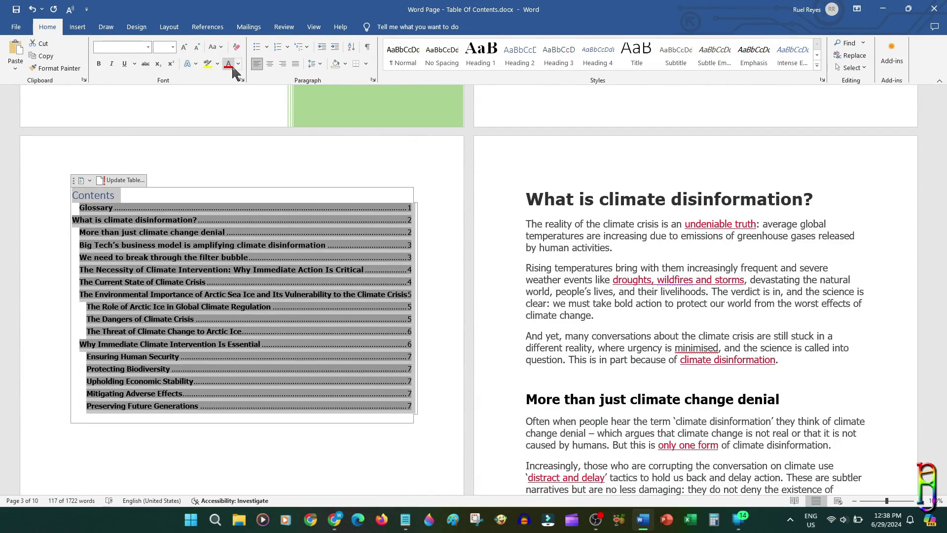
Set the contents text colour back to Automatic black and enlarge it to 11 pt.
click(228, 64)
click(239, 63)
click(250, 94)
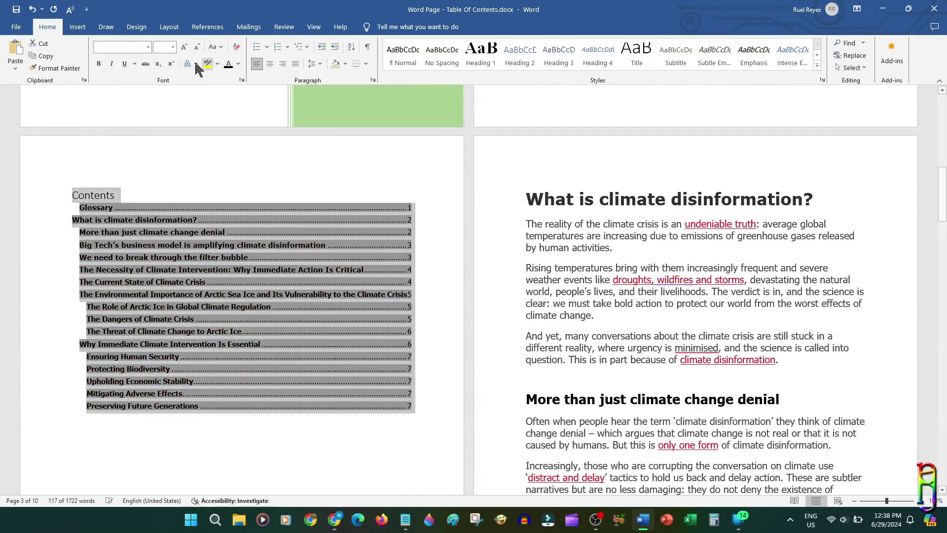
click(184, 46)
click(314, 333)
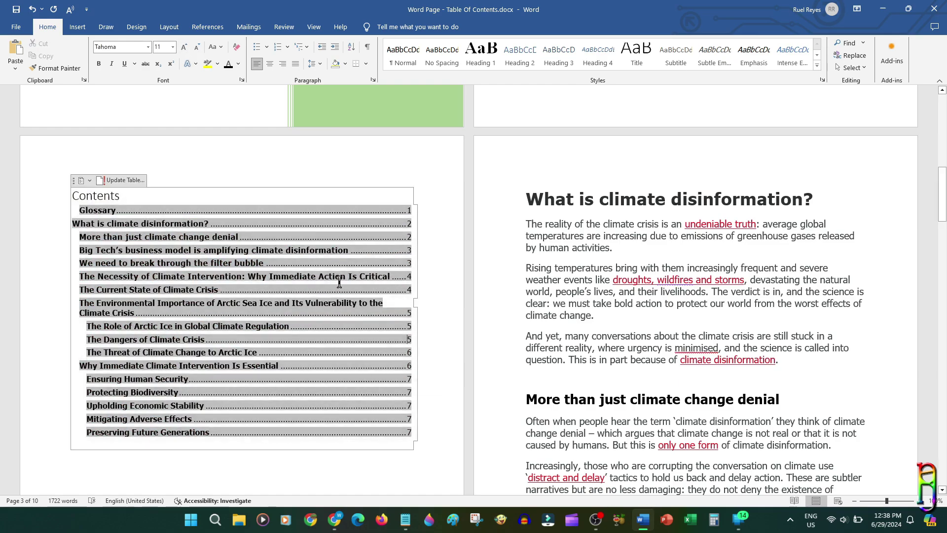
Apply the Title style to the Glossary and 'What is climate disinformation?' headings.
scroll(493, 412, up, 1)
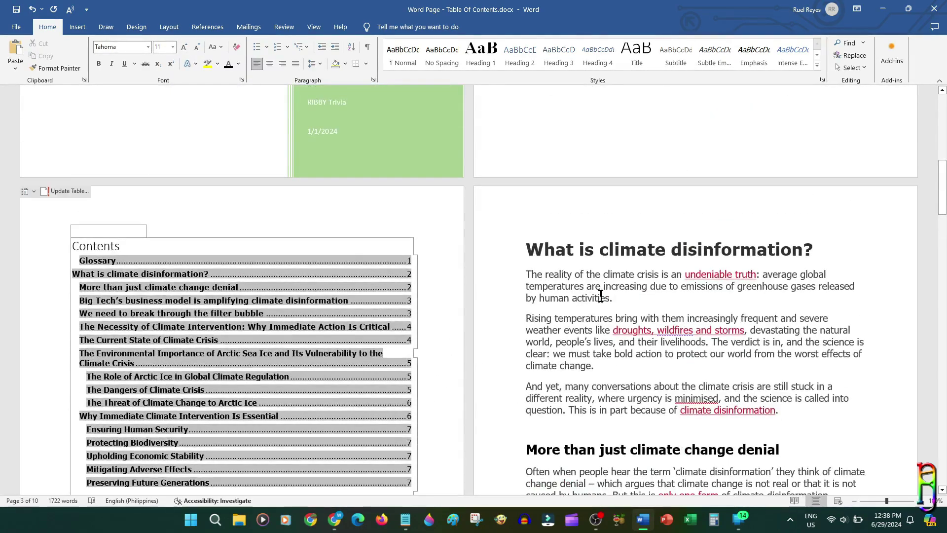
scroll(206, 377, up, 1)
scroll(656, 337, up, 10)
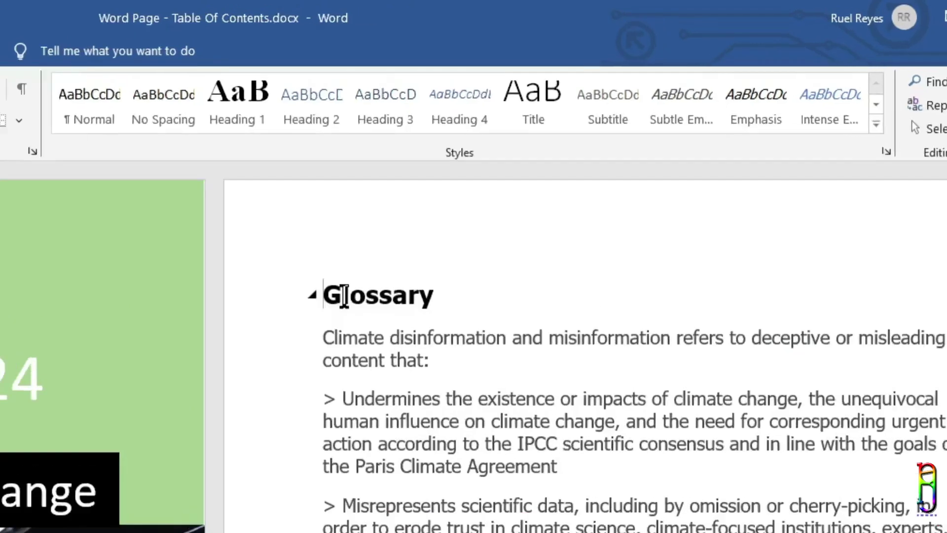
drag(526, 156, 601, 159)
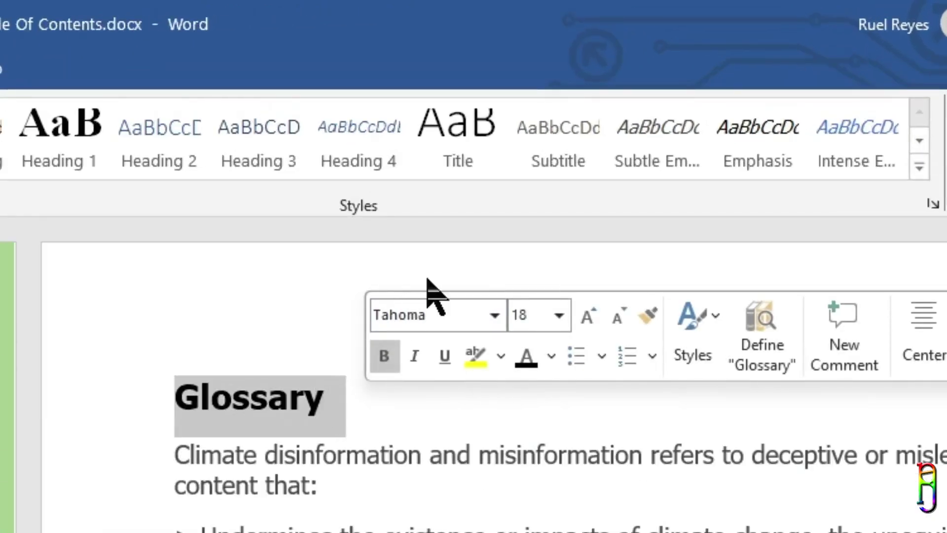
click(476, 151)
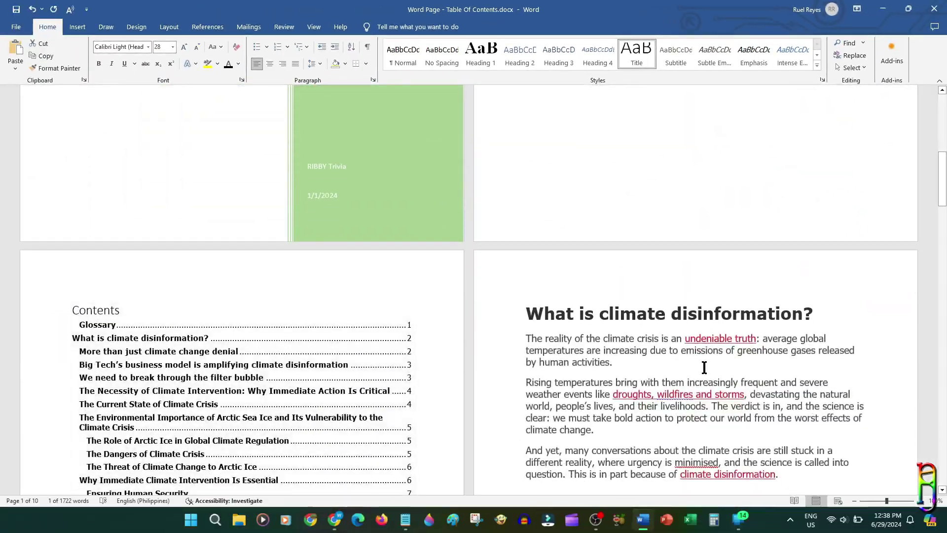
scroll(704, 367, down, 3)
drag(526, 163, 811, 165)
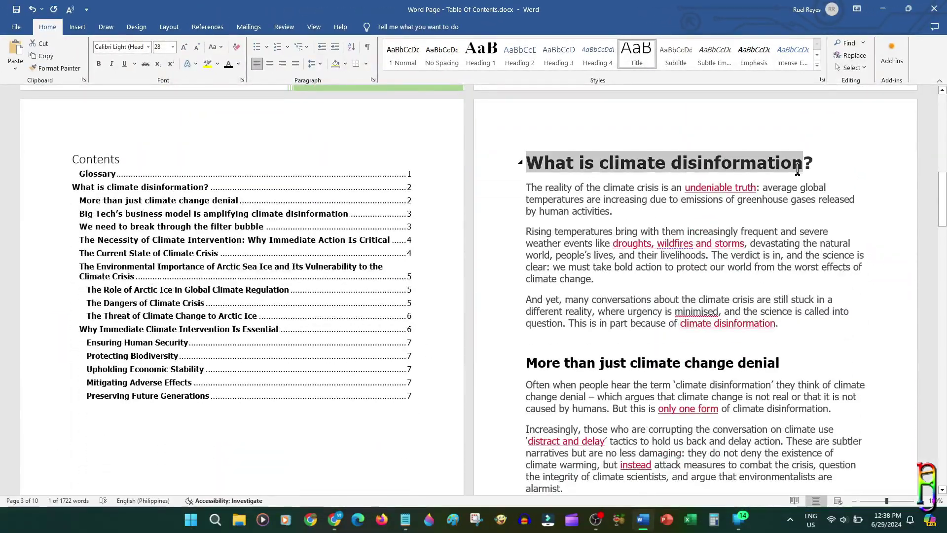
click(637, 55)
Apply Heading 1 to the 'More than just climate change denial' and Big Tech headings.
scroll(543, 242, down, 3)
drag(530, 241, 782, 241)
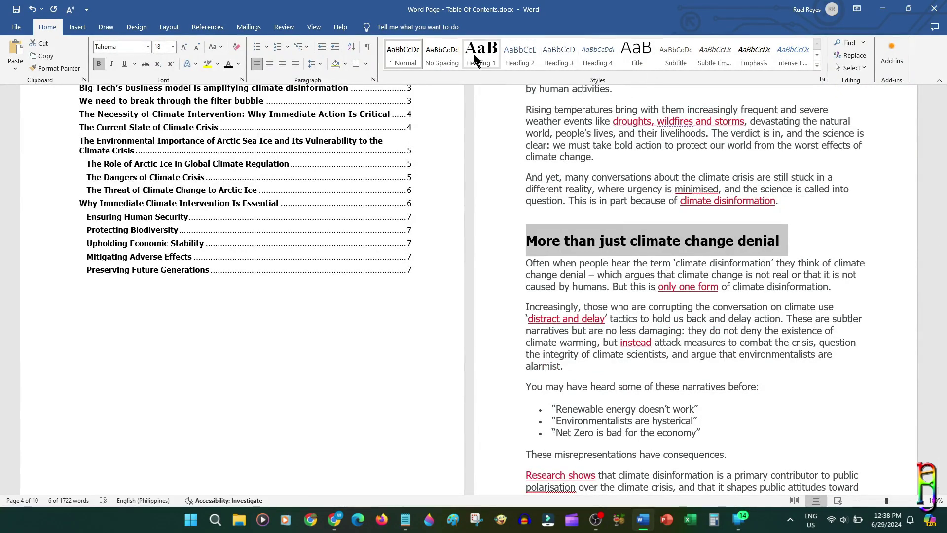
click(487, 51)
scroll(728, 327, down, 5)
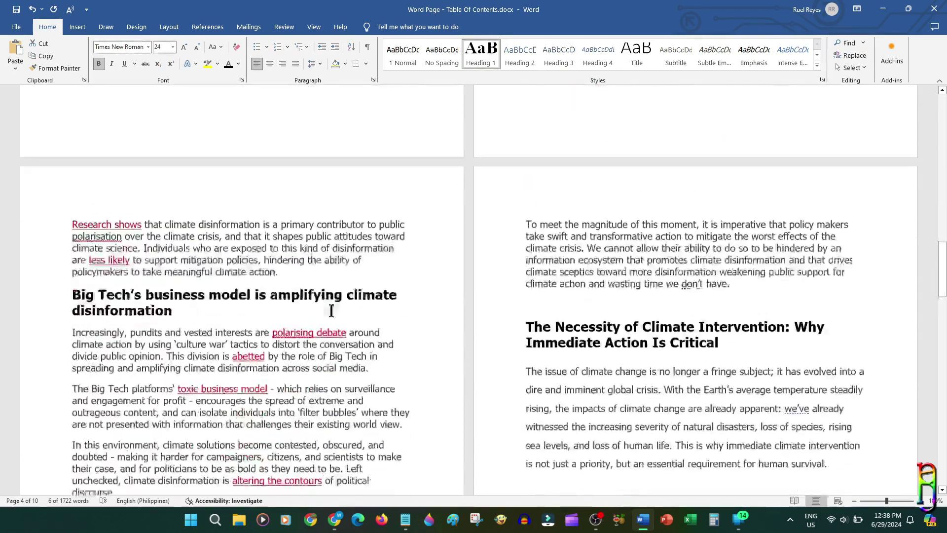
click(78, 283)
drag(128, 286, 172, 300)
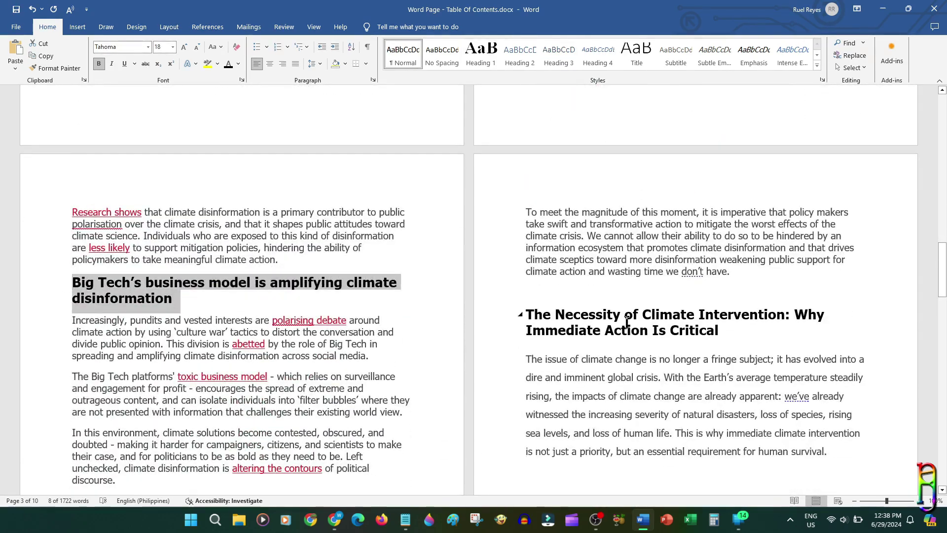
click(494, 59)
scroll(528, 164, down, 3)
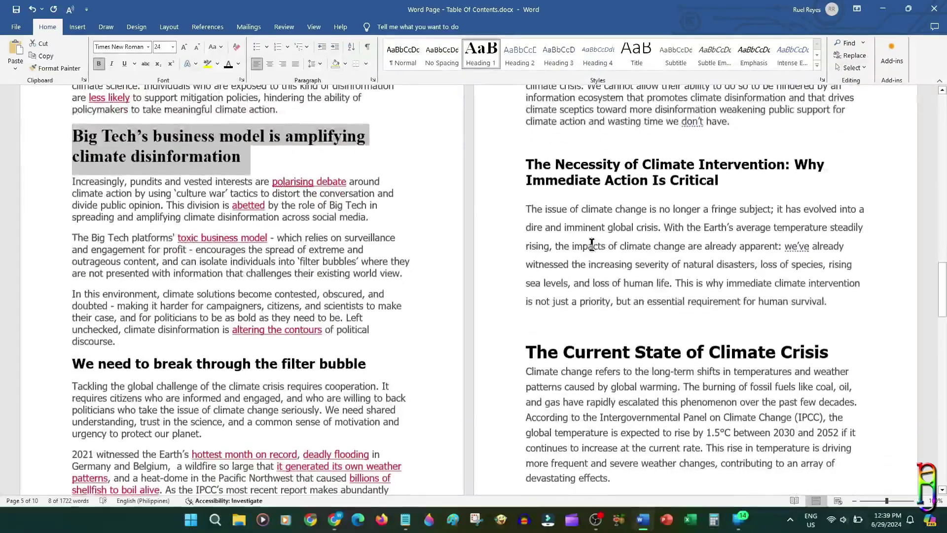
Apply Heading 2 to the filter bubble heading.
drag(528, 164, 710, 179)
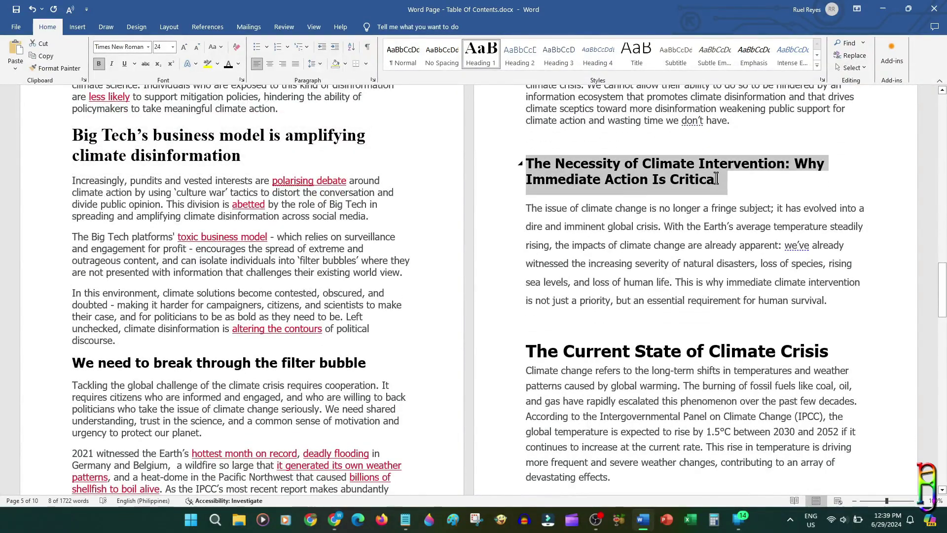
drag(78, 365, 456, 382)
scroll(420, 375, down, 3)
scroll(562, 106, up, 1)
click(520, 55)
Make 'The Current State of Climate Crisis' Heading 1 and the Arctic sea ice heading a Title.
scroll(689, 353, up, 2)
drag(524, 297, 805, 292)
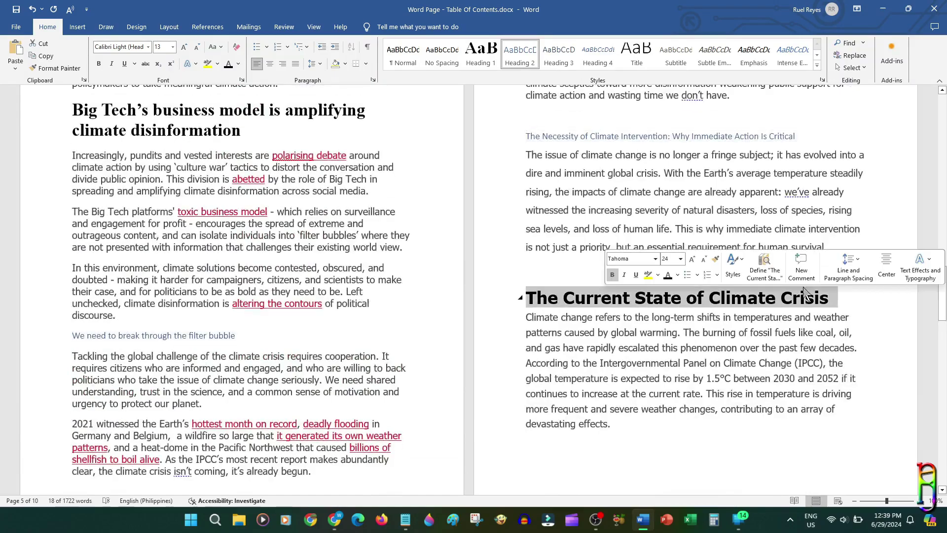
click(481, 54)
scroll(727, 278, down, 7)
drag(73, 195, 227, 238)
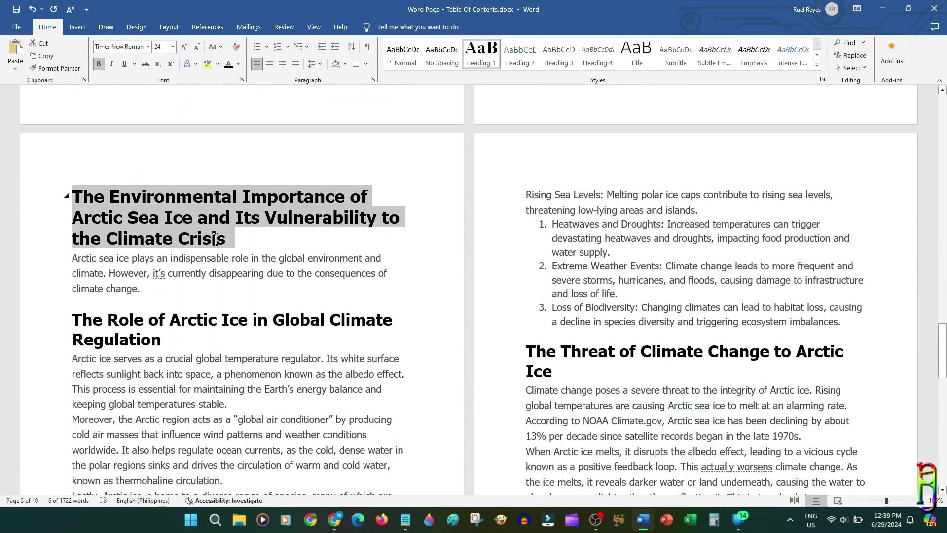
click(637, 54)
scroll(89, 231, down, 2)
Multi-select the climate-intervention subtopics through 'Preserving Future Generations' and apply Heading 2.
ctrl+click(89, 230)
scroll(89, 231, down, 2)
scroll(197, 295, down, 1)
ctrl+click(296, 387)
scroll(296, 387, up, 1)
ctrl+click(642, 177)
ctrl+click(604, 409)
scroll(694, 243, down, 9)
ctrl+click(124, 189)
ctrl+click(197, 269)
ctrl+click(112, 360)
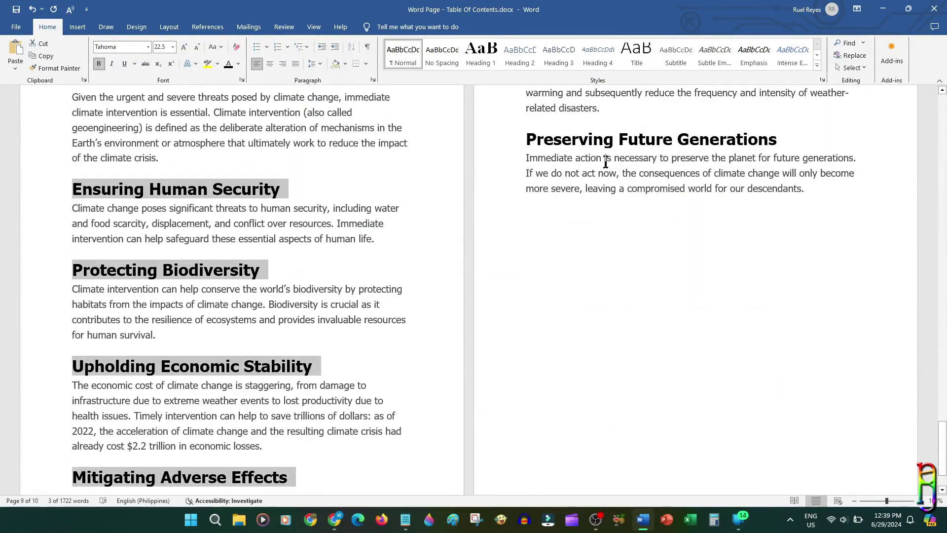
ctrl+click(765, 139)
scroll(391, 275, down, 2)
click(520, 55)
scroll(619, 387, up, 3)
drag(942, 360, 943, 223)
Update the entire table of contents to reflect the restyled headings.
scroll(206, 243, up, 2)
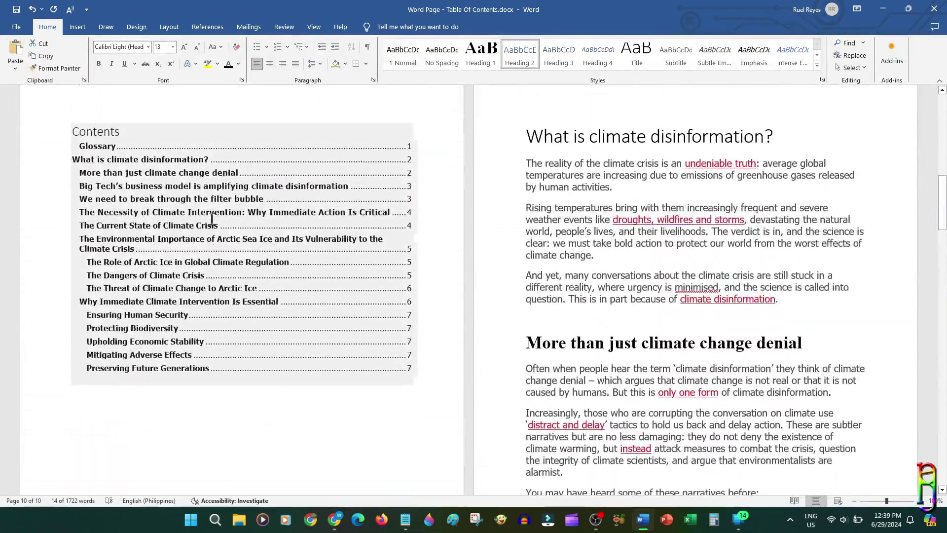
right_click(170, 131)
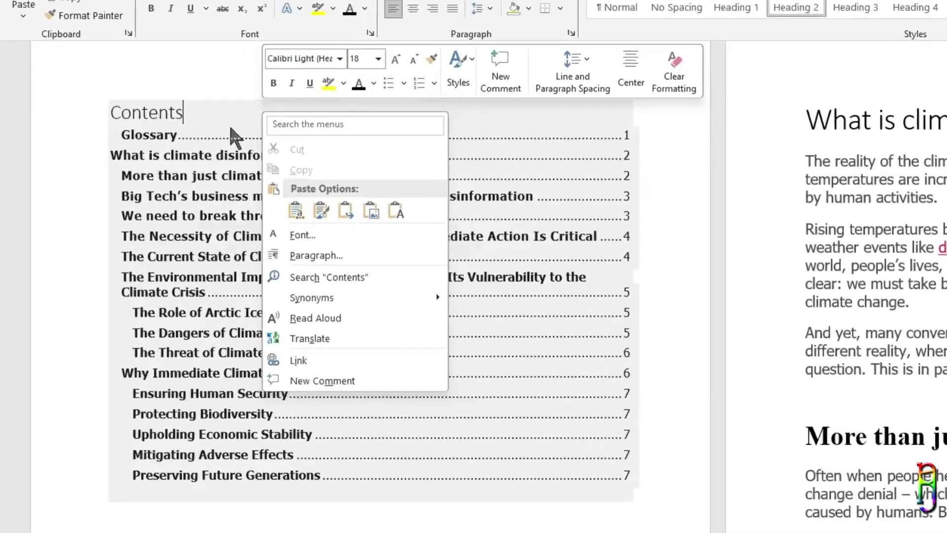
key(Escape)
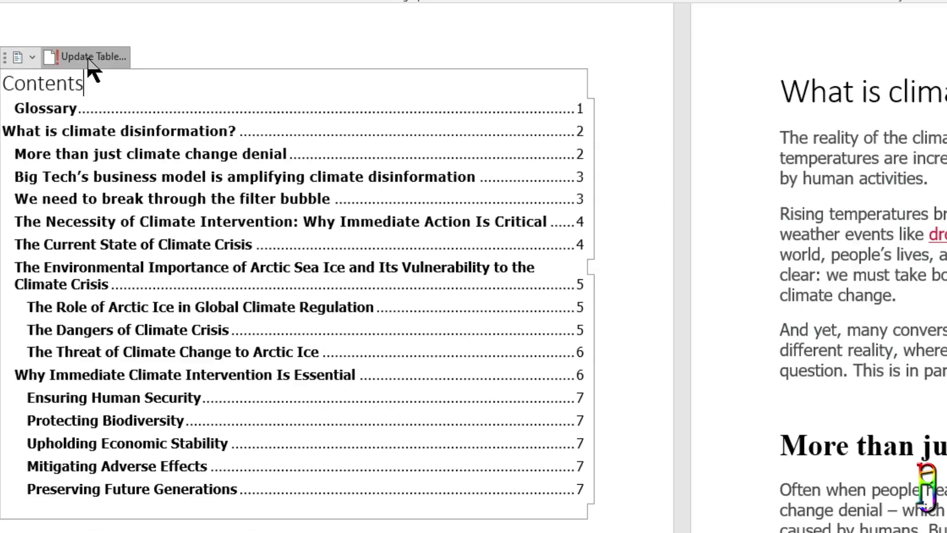
click(656, 215)
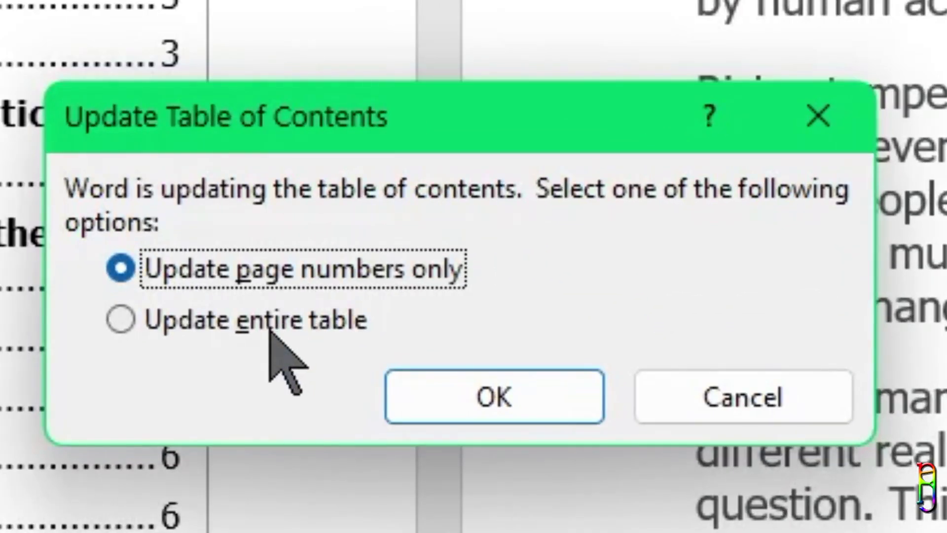
click(617, 301)
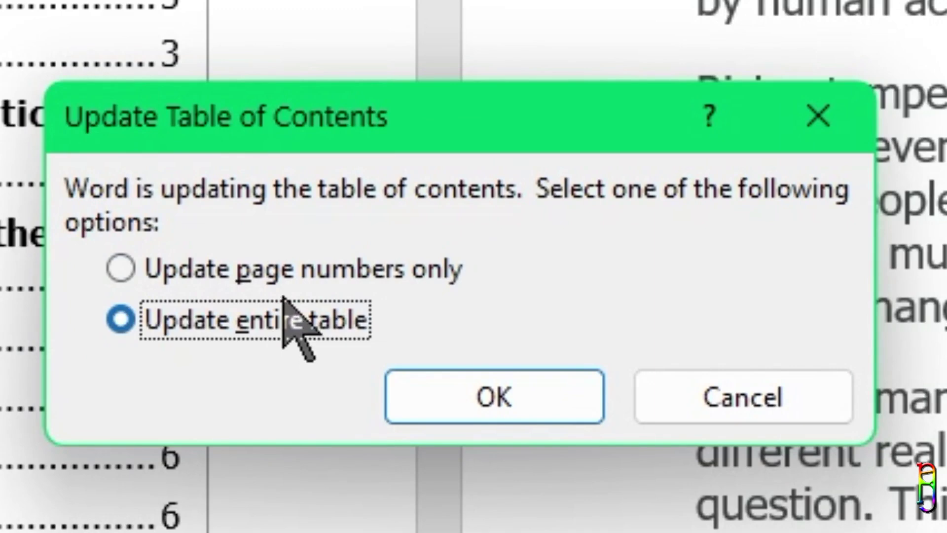
key(Up)
click(281, 328)
click(327, 272)
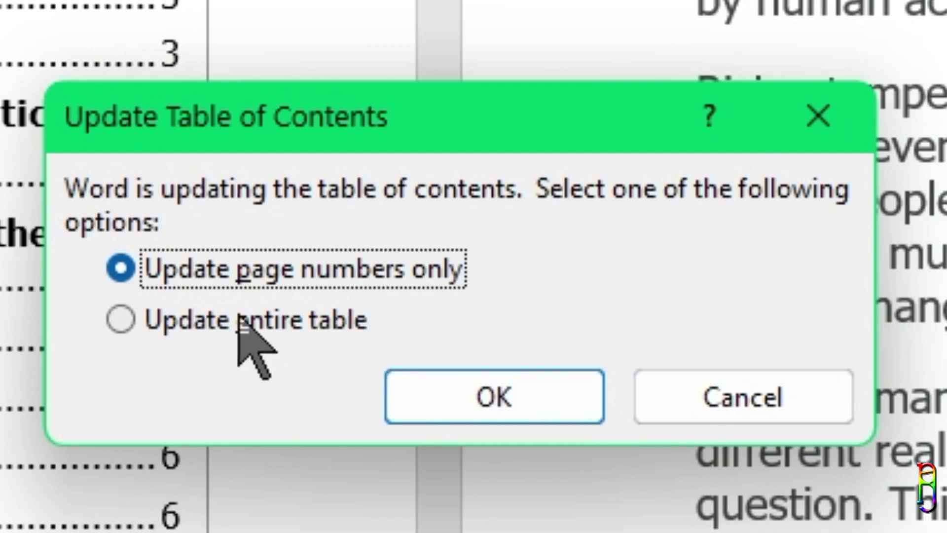
click(236, 320)
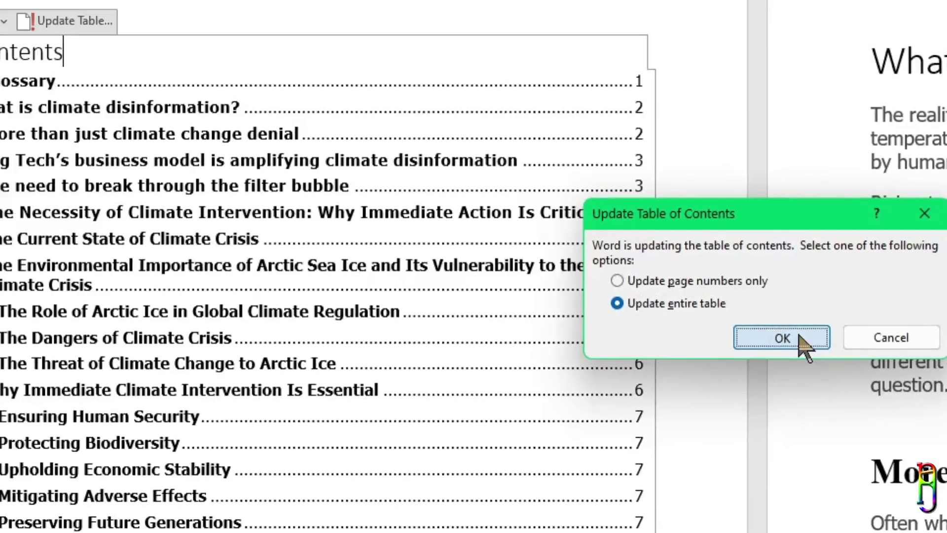
click(536, 392)
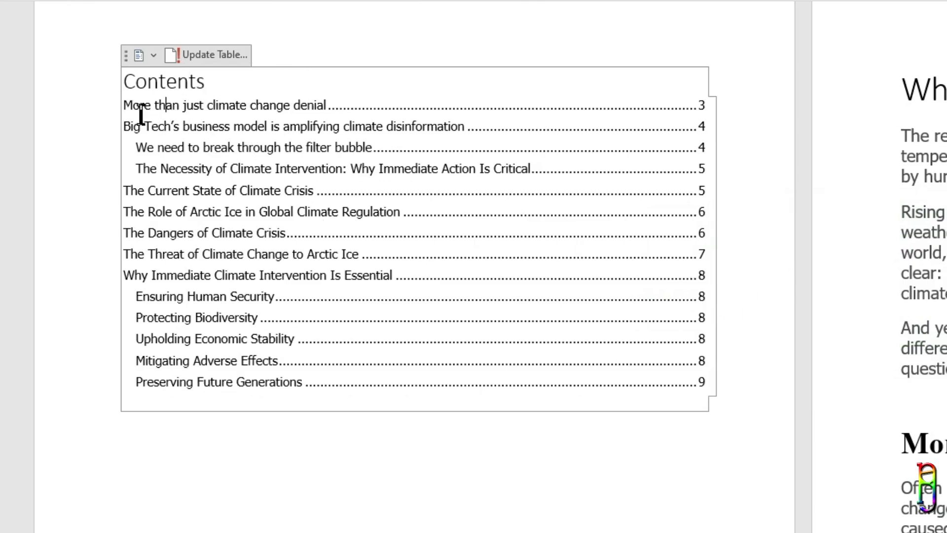
Select all the entries of the updated Contents table.
click(330, 106)
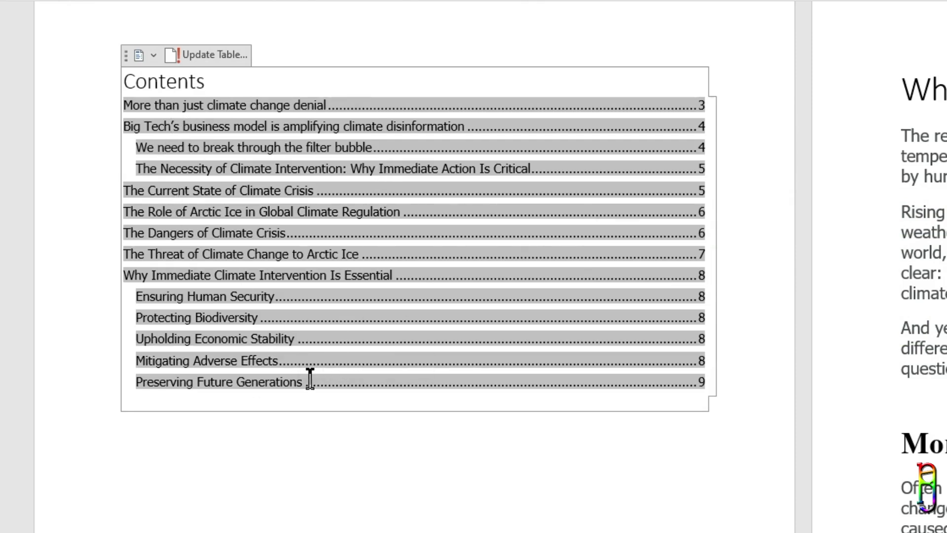
drag(309, 379, 134, 112)
scroll(618, 295, up, 3)
click(372, 267)
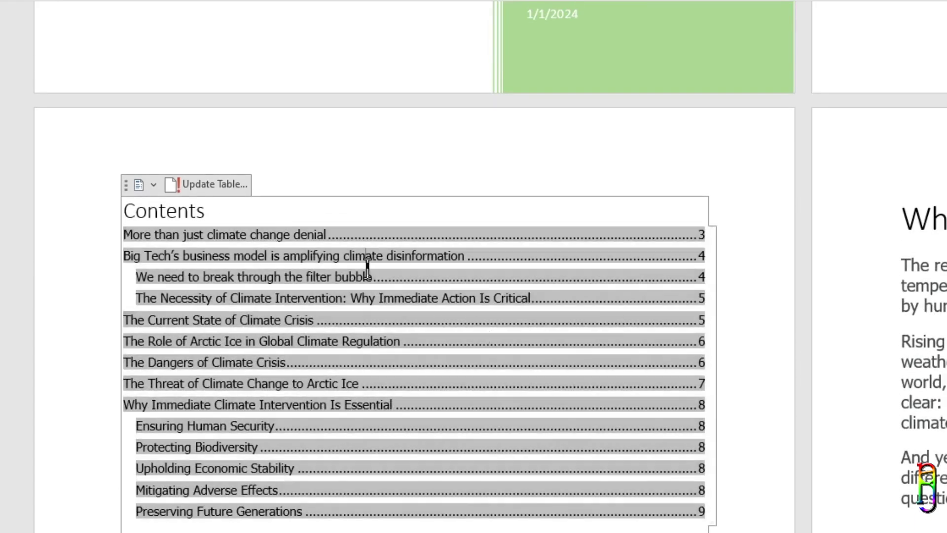
drag(360, 508, 105, 238)
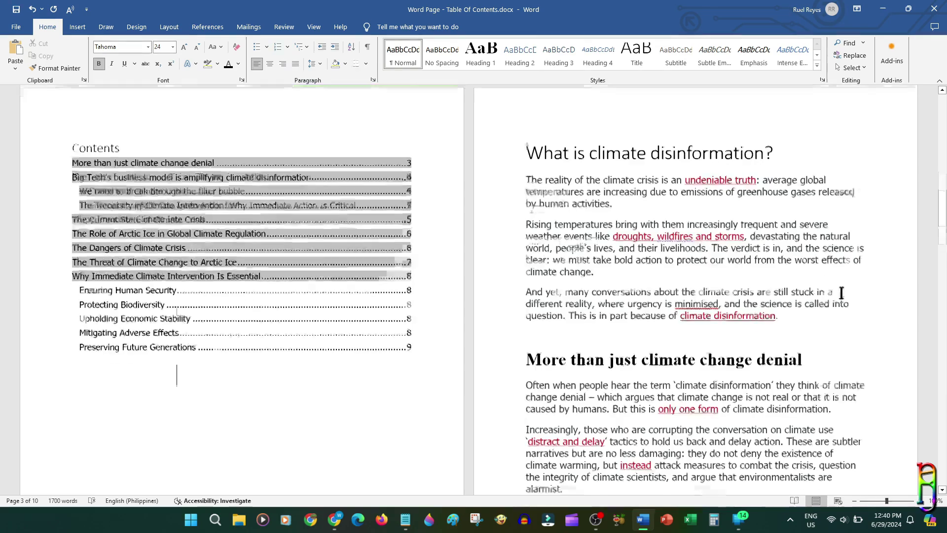
Copy the Why Immediate heading and paragraph to the end, renaming the heading 'Conclusion'.
drag(944, 207, 944, 447)
drag(68, 178, 210, 268)
key(ctrl+c)
click(691, 327)
key(ctrl+v)
key(Up)
key(Up)
key(Up)
key(Up)
key(ctrl+shift+Left)
key(ctrl+shift+Left)
key(ctrl+shift+Left)
key(ctrl+shift+Left)
key(ctrl+shift+Left)
key(ctrl+shift+Left)
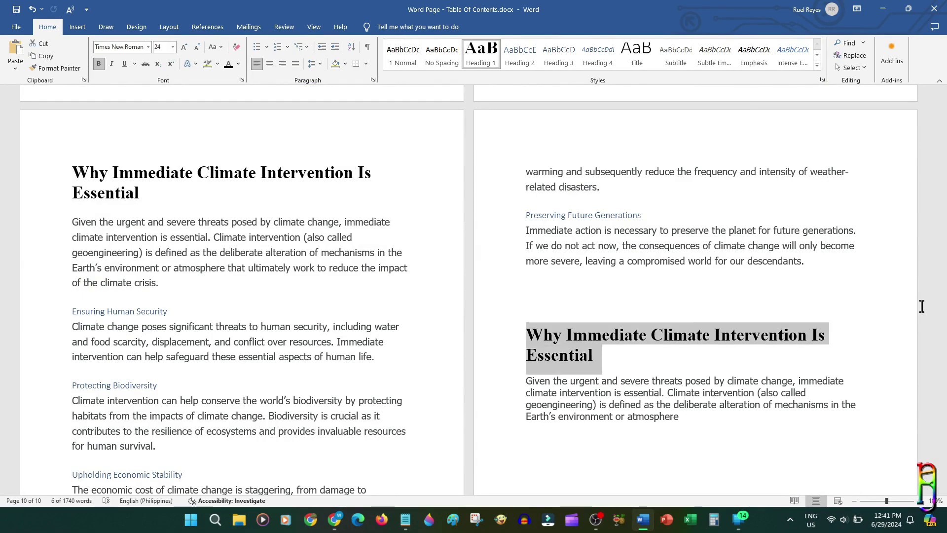
text(Conclusion)
Update the table of contents so the Conclusion entry appears on page 9.
drag(943, 415, 925, 210)
click(174, 173)
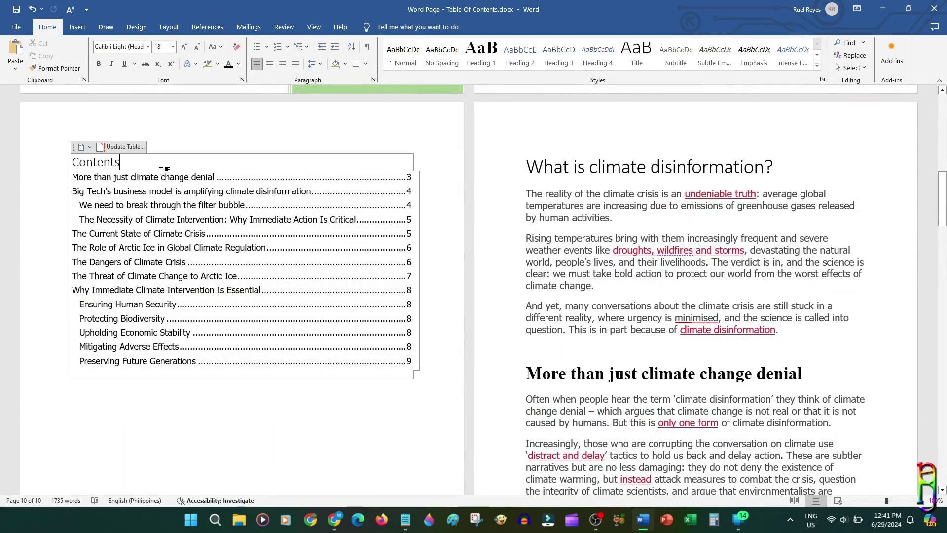
click(125, 146)
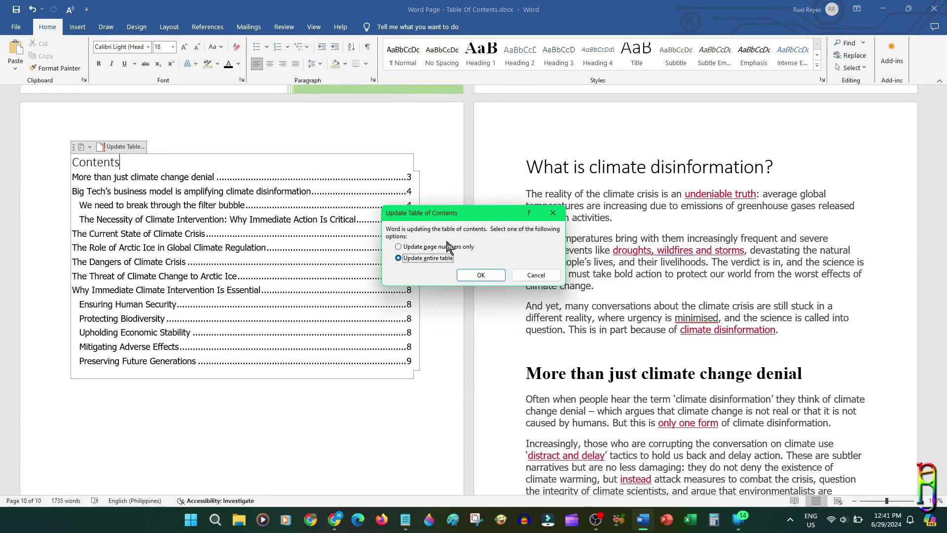
click(487, 275)
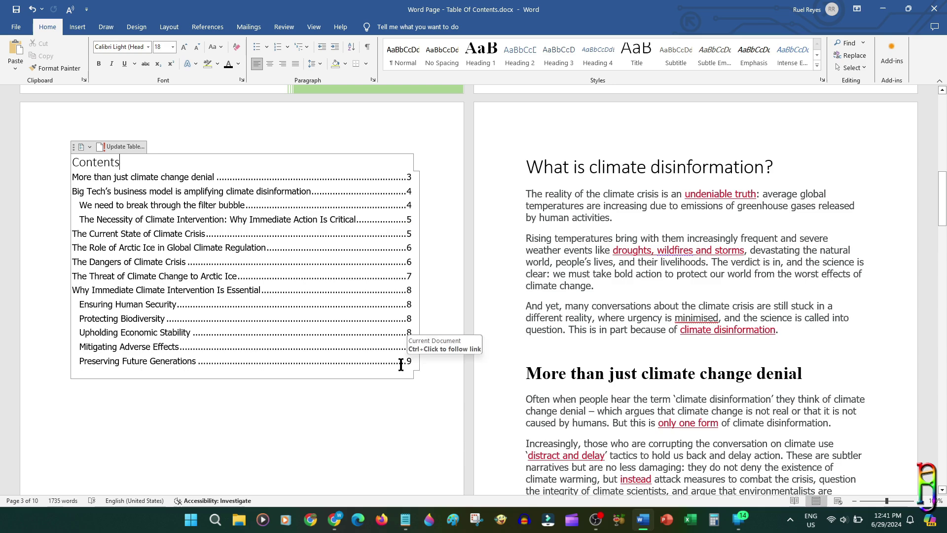
click(128, 147)
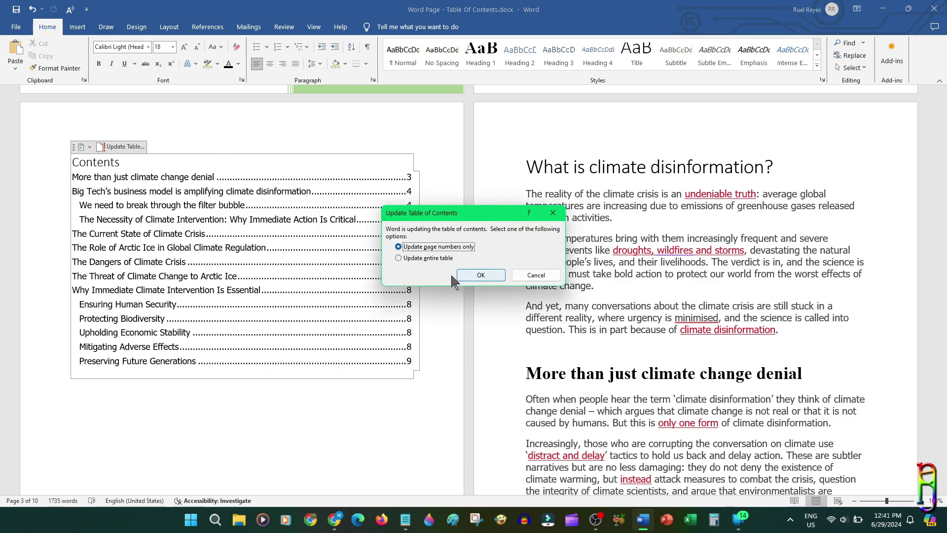
click(461, 273)
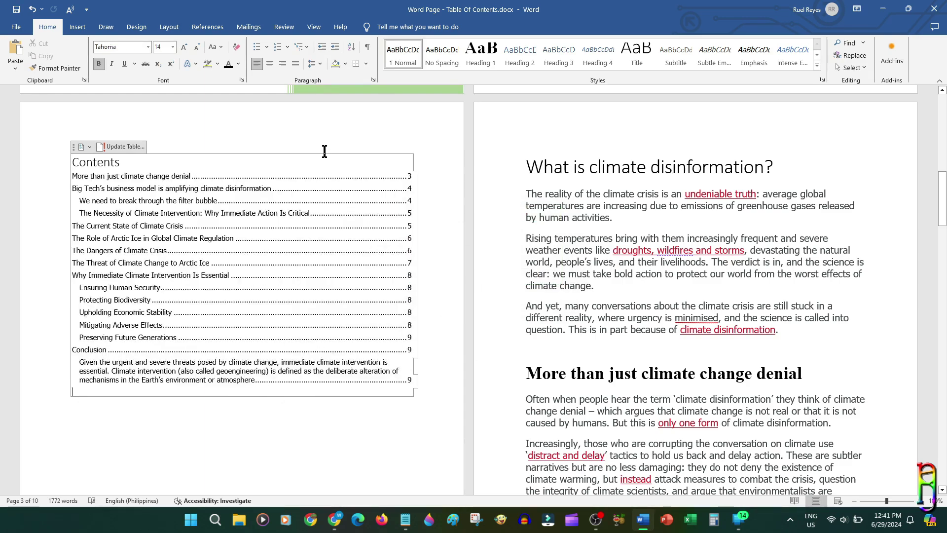
click(581, 218)
scroll(589, 310, down, 8)
scroll(150, 257, up, 6)
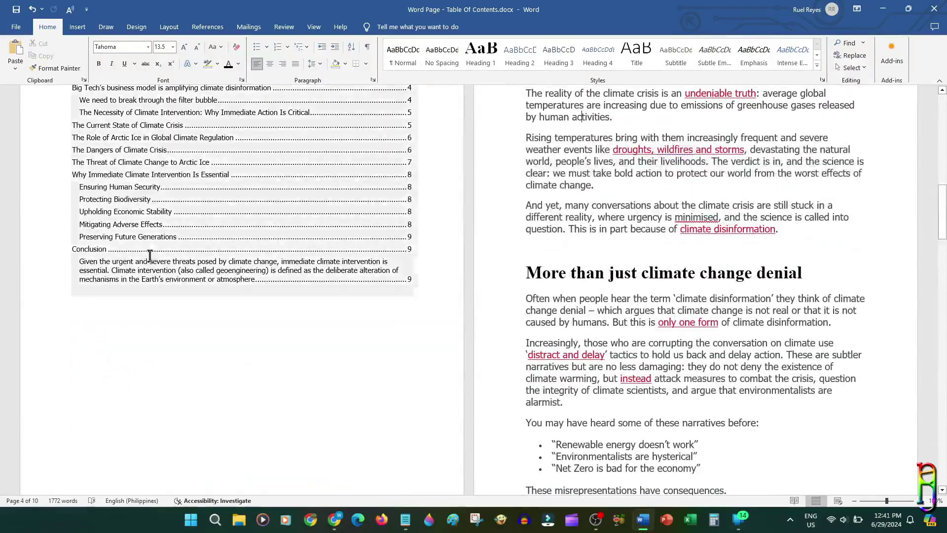
Jump to Conclusion from its contents entry and set its body paragraph to the Normal style (10-pt Tahoma).
ctrl+click(355, 252)
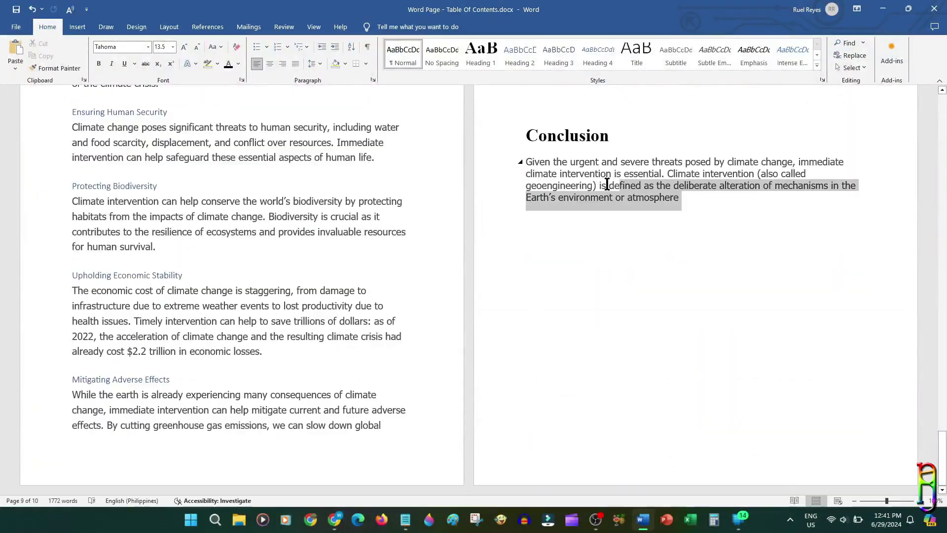
triple_click(587, 180)
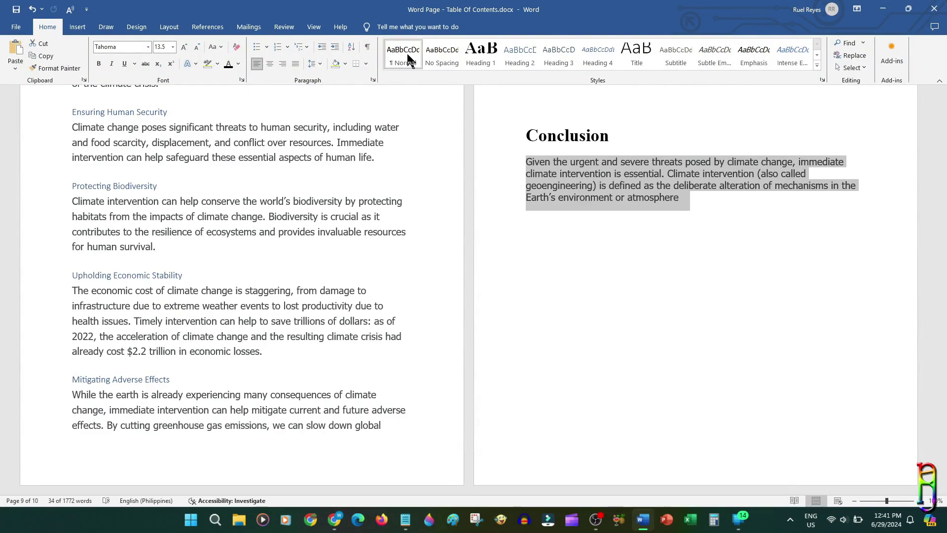
click(423, 58)
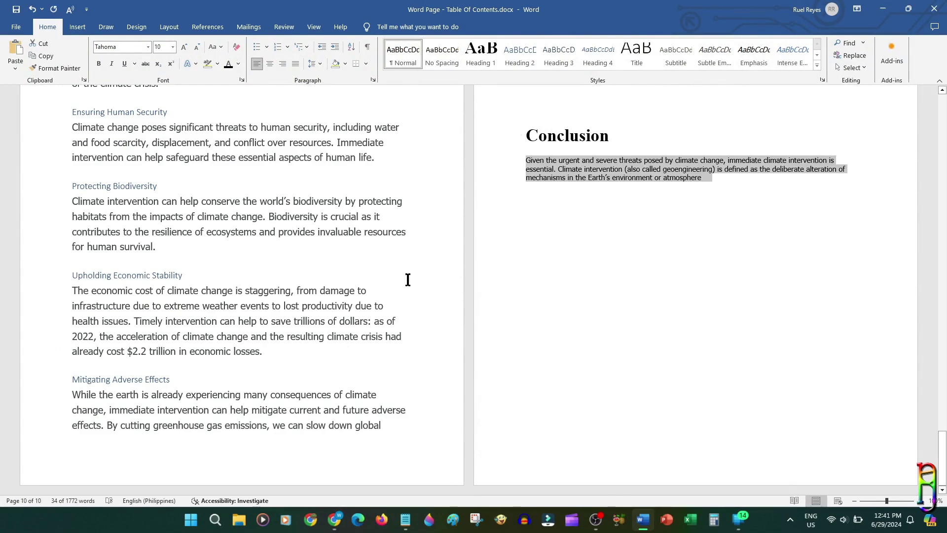
scroll(552, 323, up, 6)
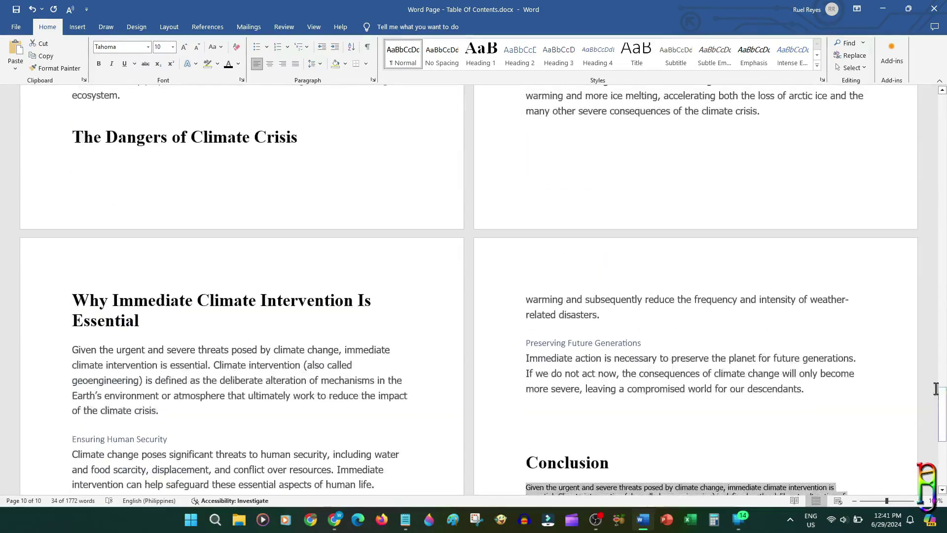
drag(942, 425, 944, 211)
scroll(316, 177, up, 3)
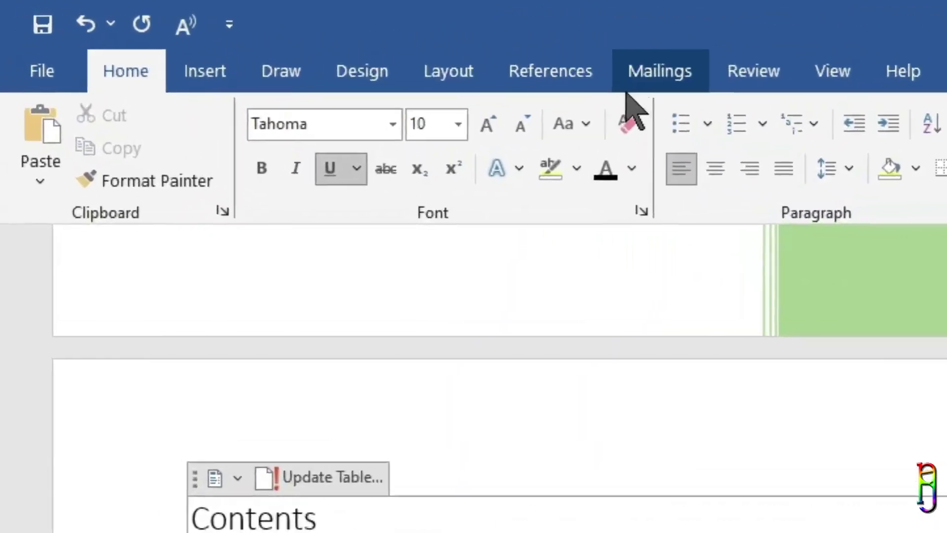
Rebuild the table of contents with Custom Table of Contents, replacing the existing one.
click(577, 79)
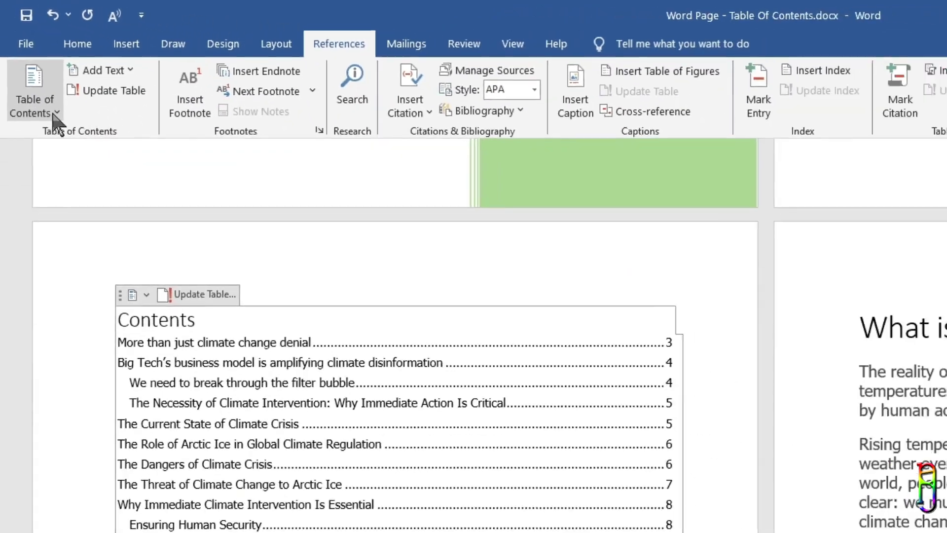
click(53, 115)
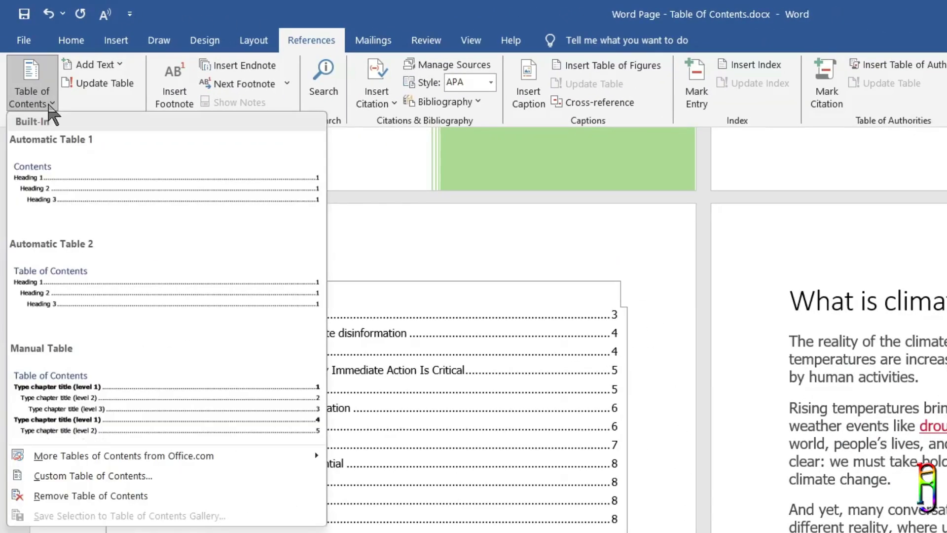
mouse_move(192, 498)
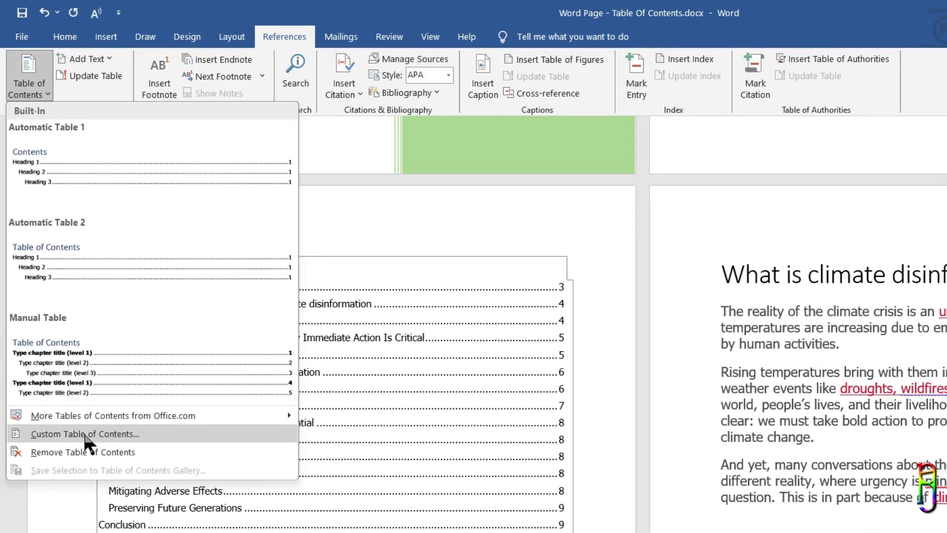
click(86, 434)
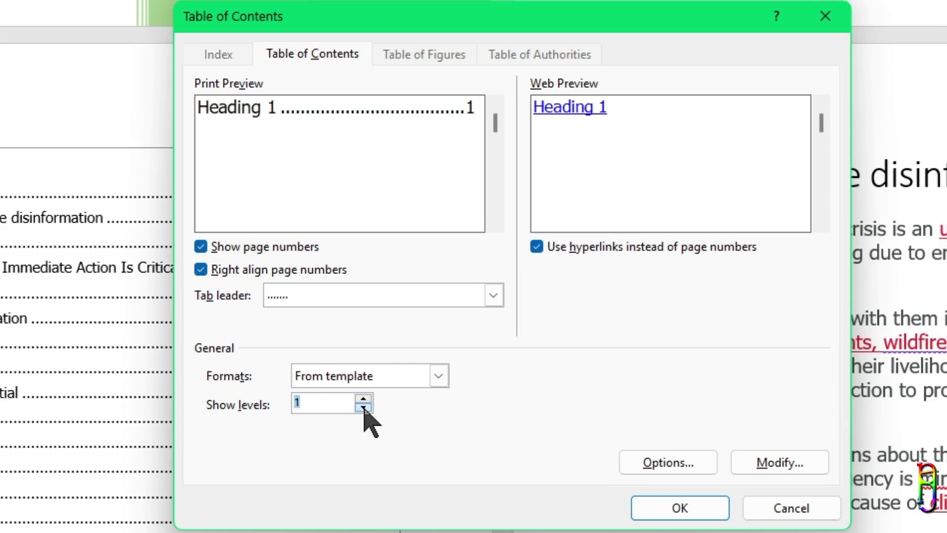
click(680, 508)
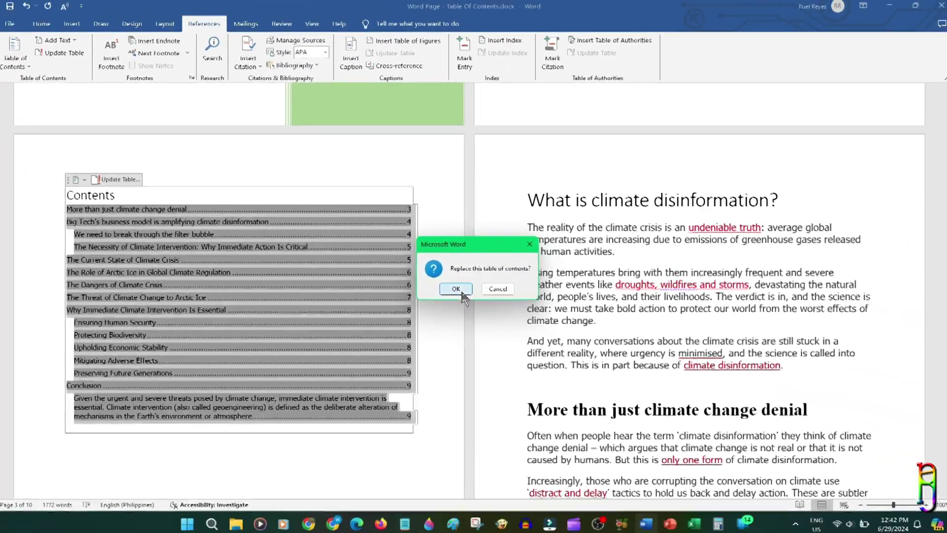
click(468, 339)
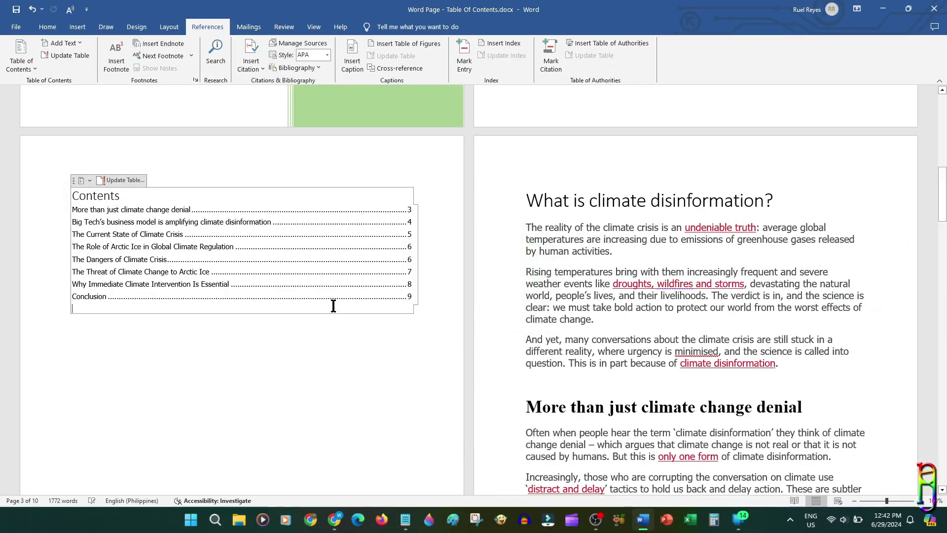
Rebuild the contents again showing 5 levels, so subsections indent and the list ends at Conclusion.
drag(102, 296, 73, 222)
click(21, 57)
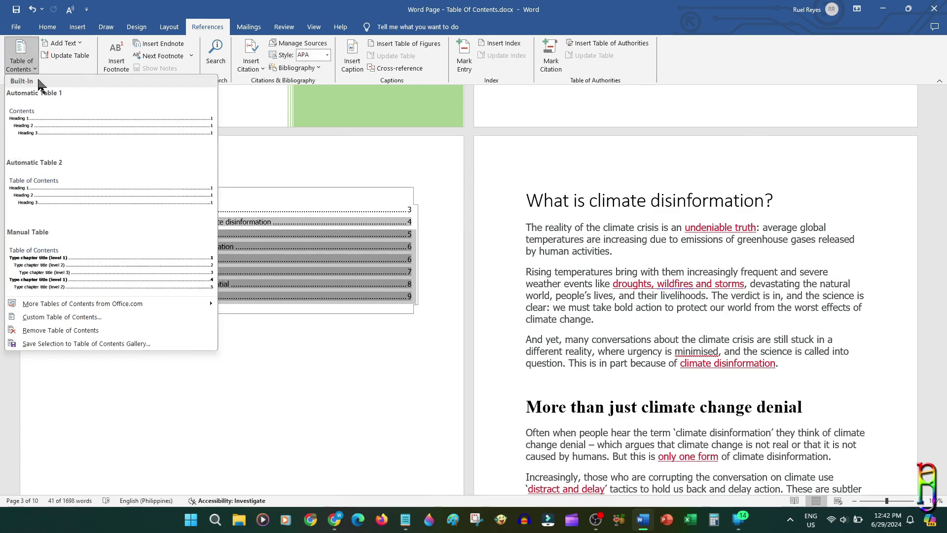
click(110, 316)
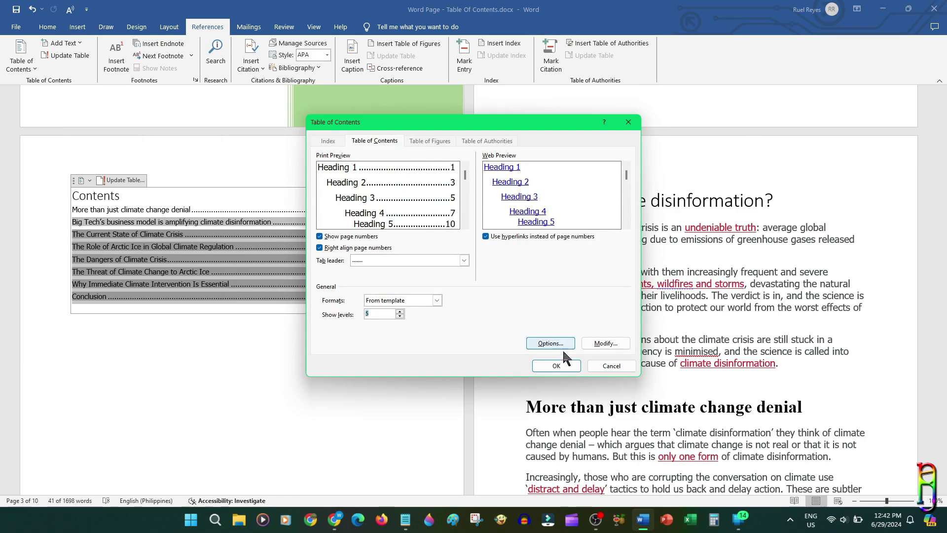
click(557, 366)
click(456, 289)
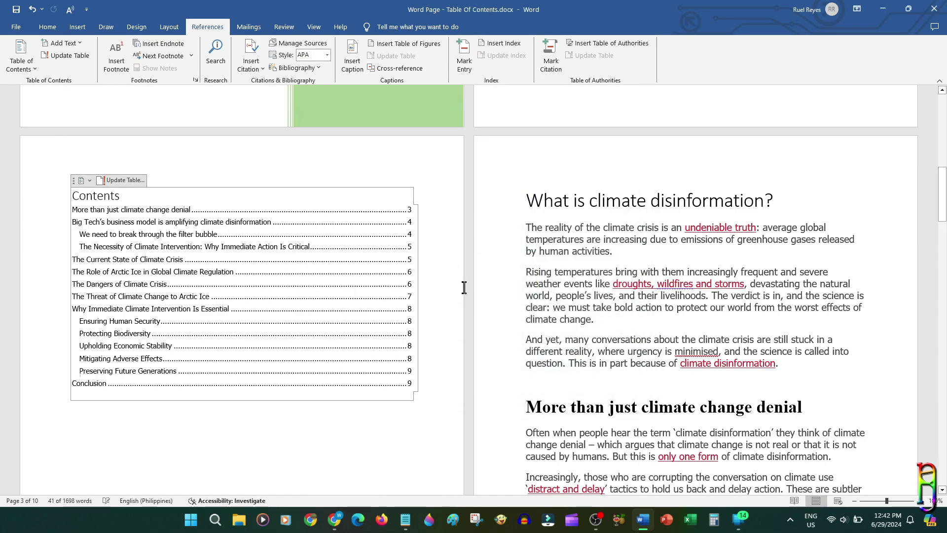
Add Accent Bar 2 page numbers at the top of the pages.
scroll(296, 325, up, 2)
scroll(311, 321, down, 3)
click(654, 313)
scroll(510, 344, up, 10)
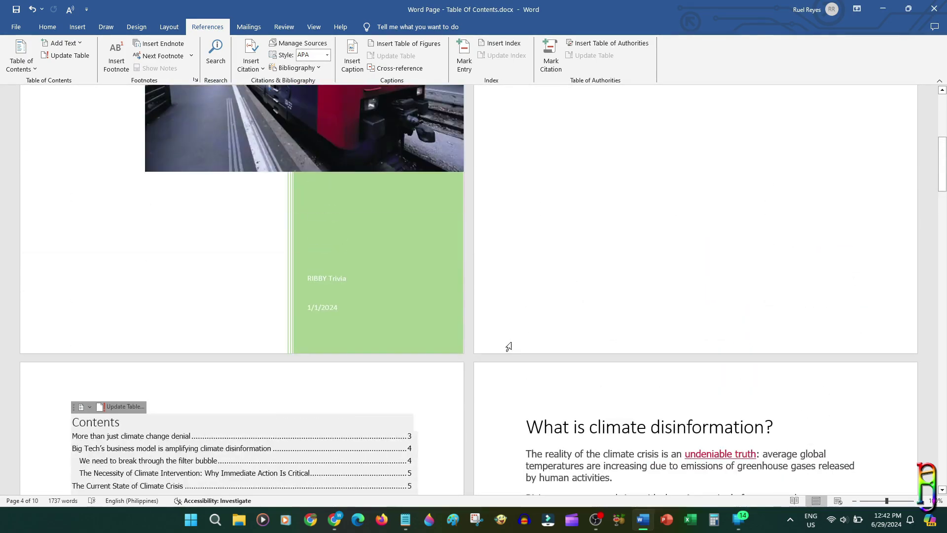
scroll(505, 355, down, 10)
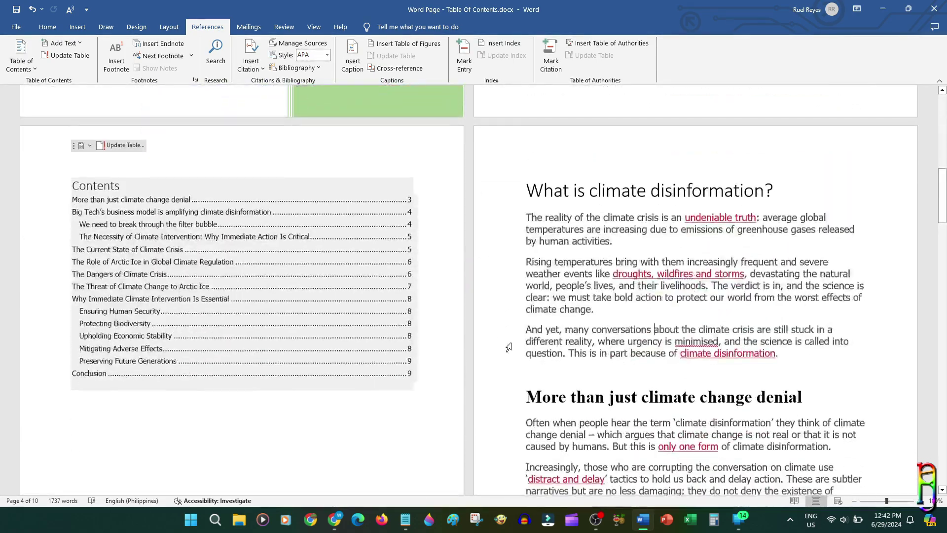
scroll(647, 258, up, 3)
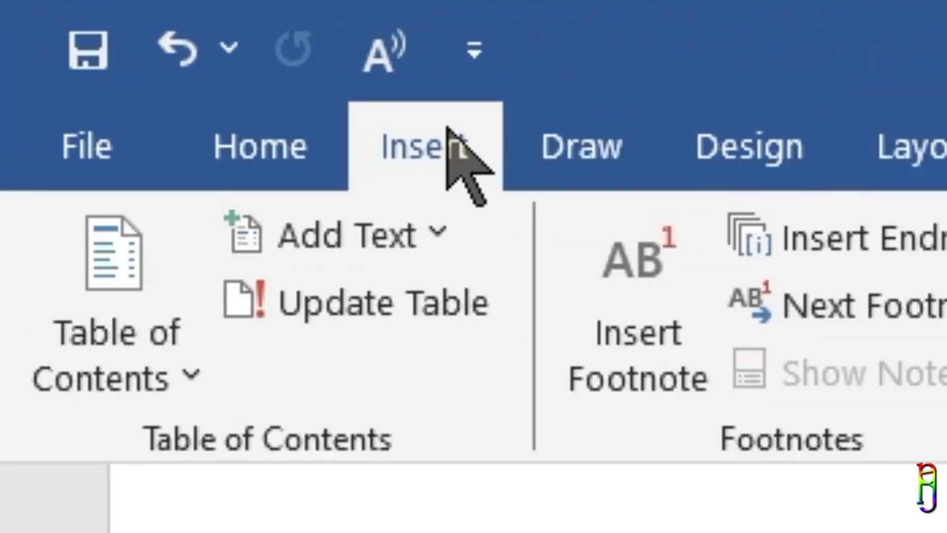
click(81, 27)
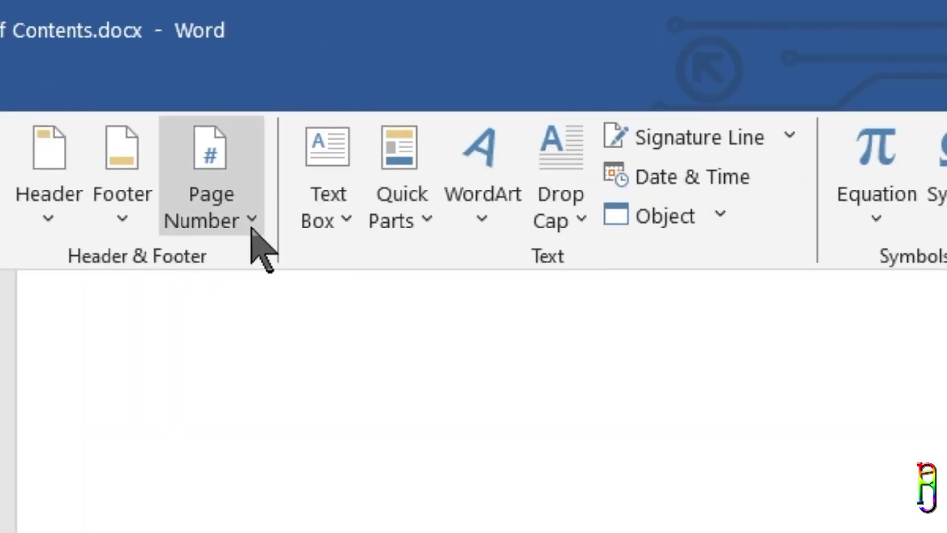
click(252, 223)
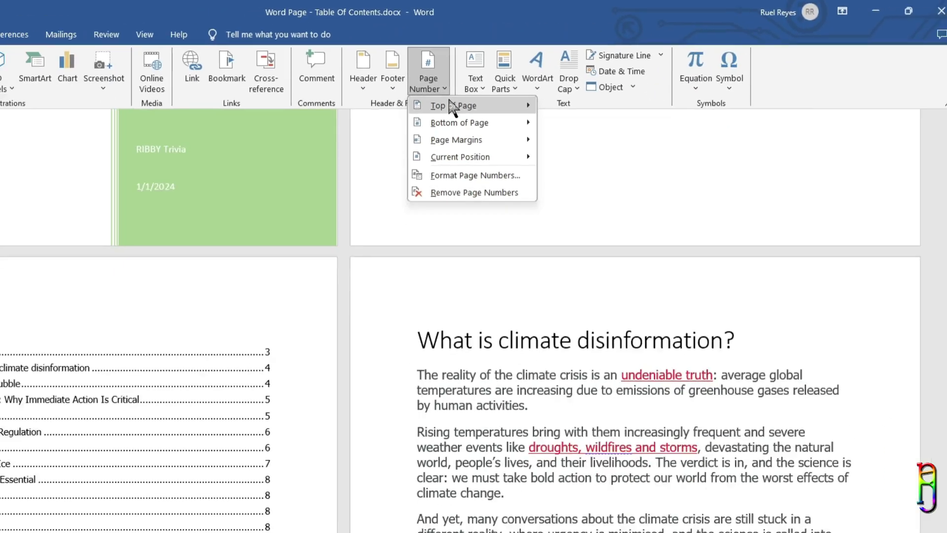
mouse_move(267, 252)
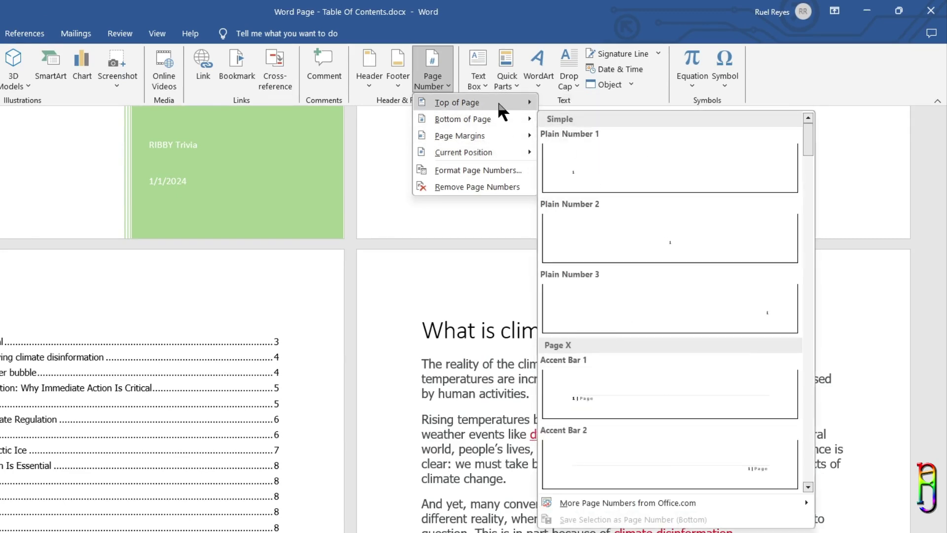
mouse_move(497, 103)
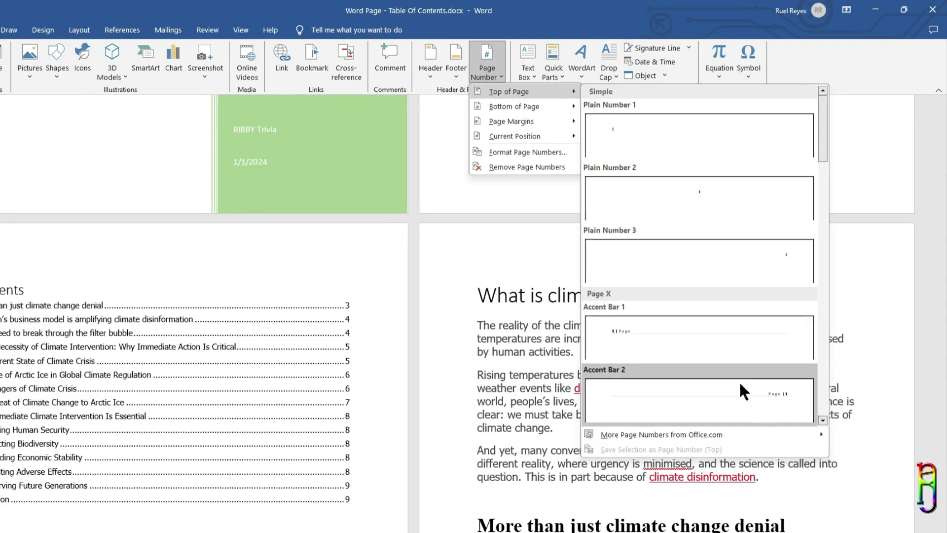
click(739, 381)
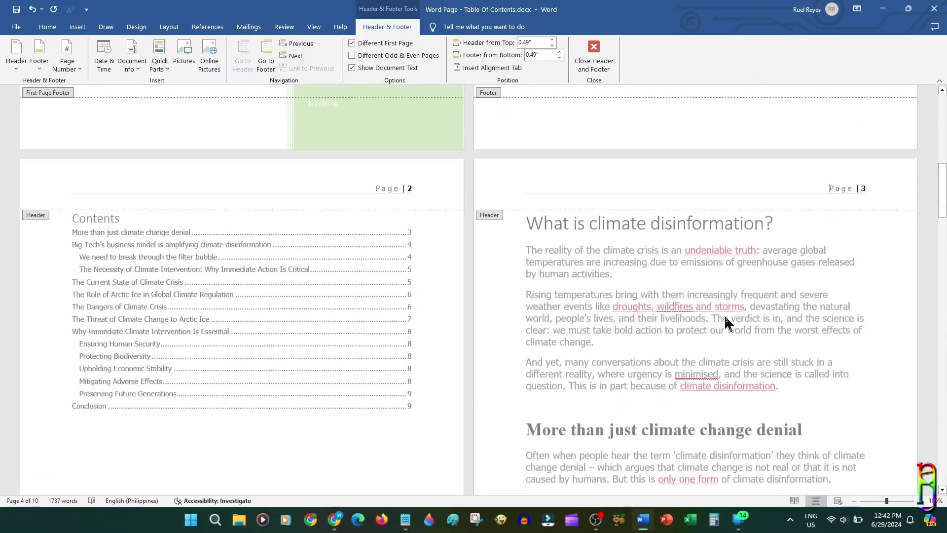
Check the page 3 header's 'Page | 3' number, then return to the body text.
scroll(726, 323, up, 1)
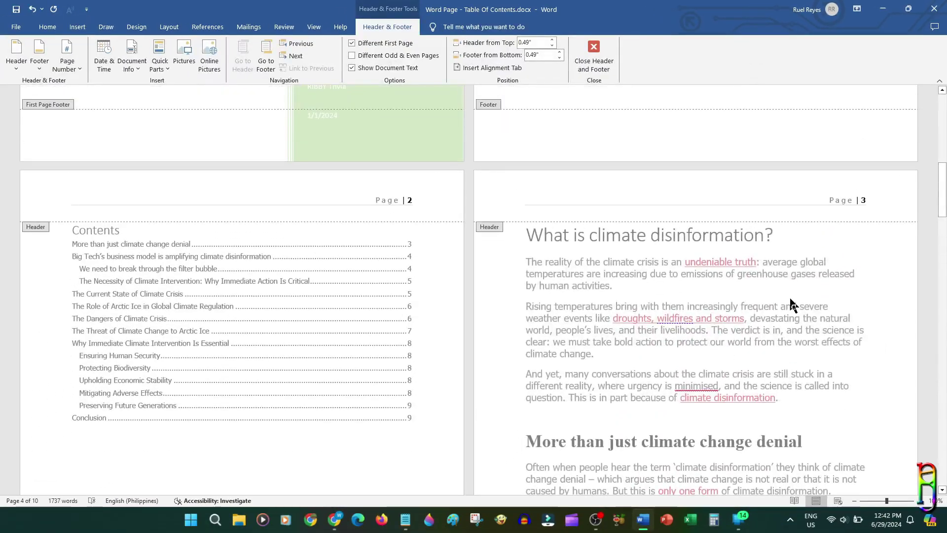
click(831, 218)
double_click(874, 282)
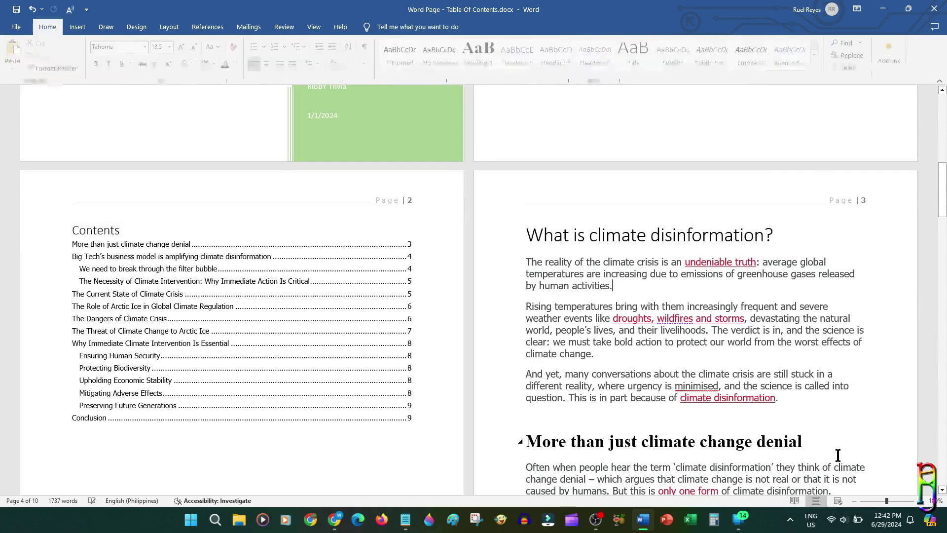
double_click(803, 199)
double_click(873, 301)
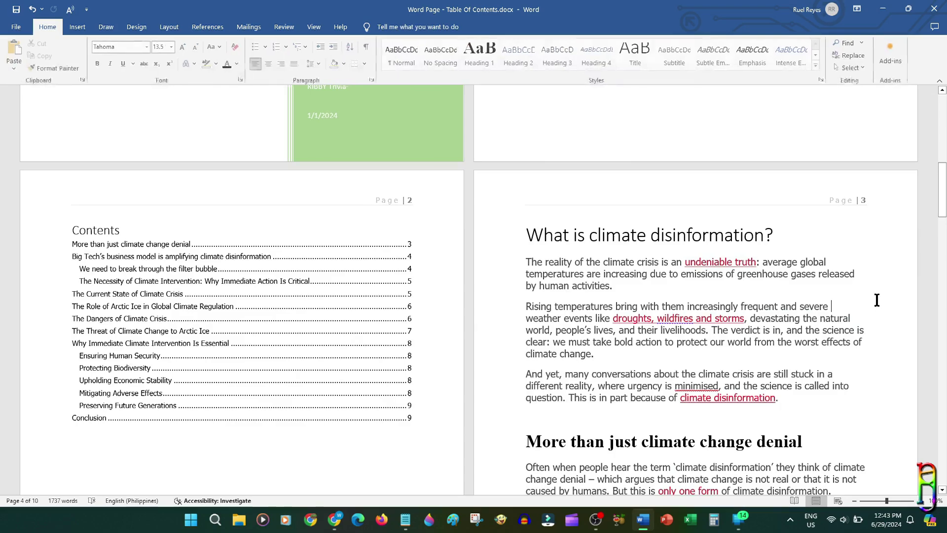
scroll(848, 353, up, 10)
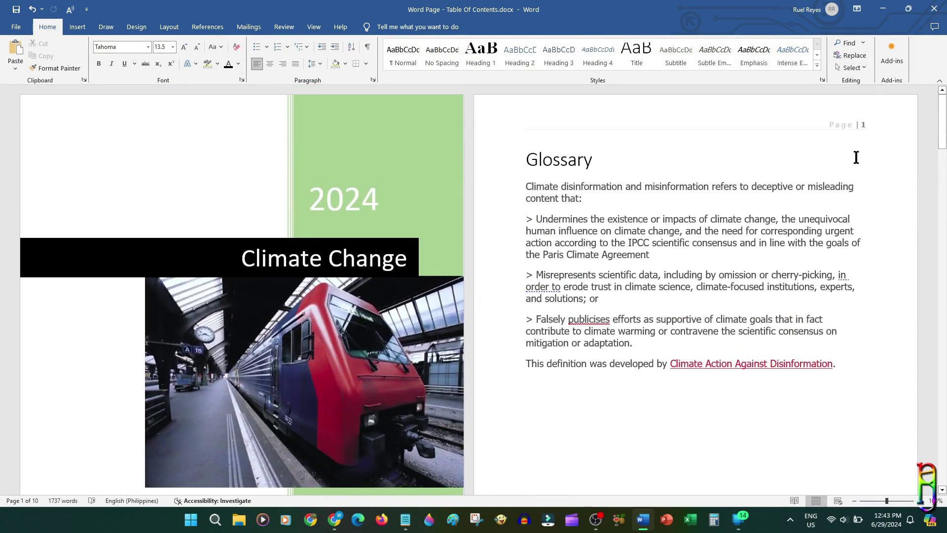
scroll(809, 296, down, 10)
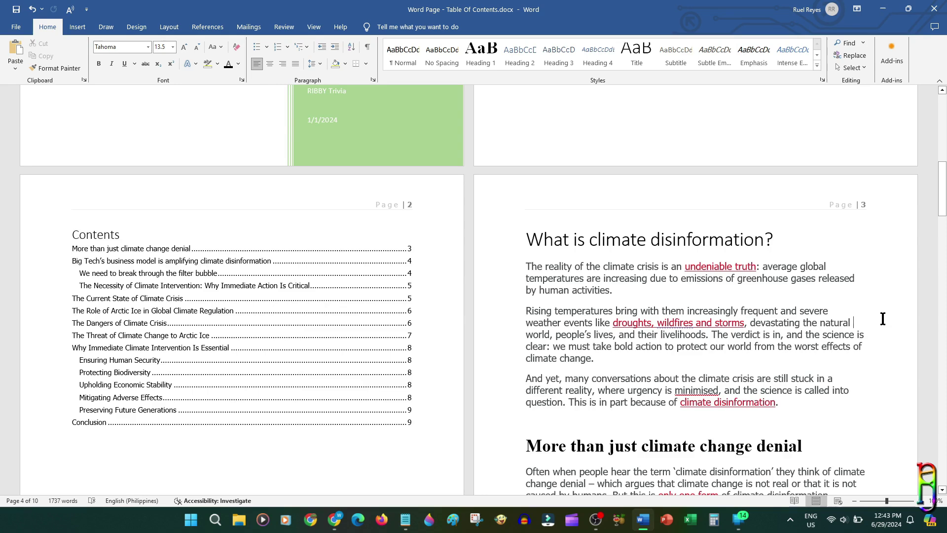
scroll(455, 359, down, 2)
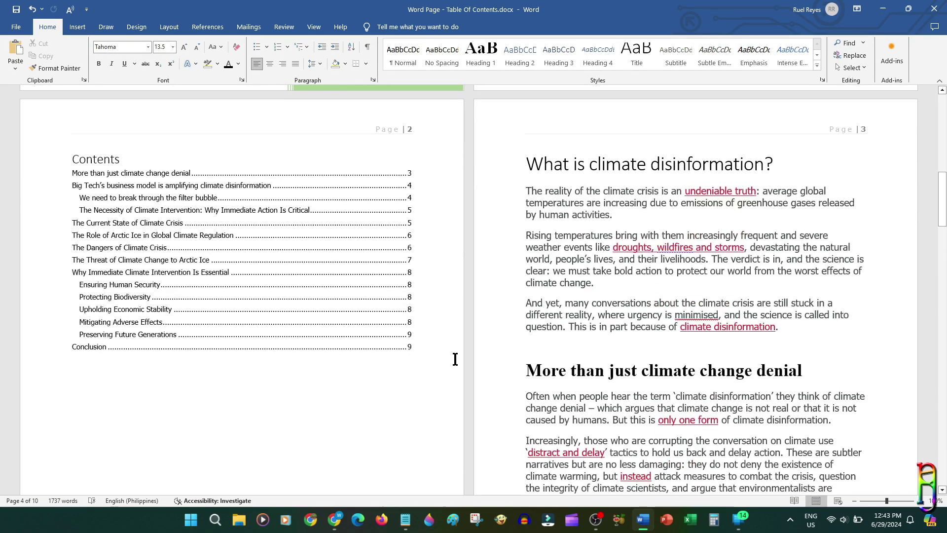
scroll(455, 360, down, 1)
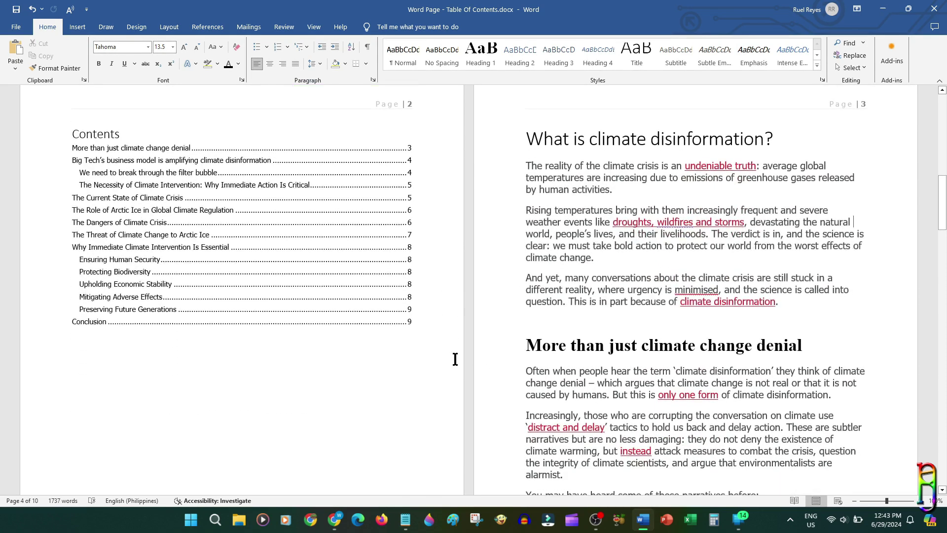
scroll(455, 360, up, 3)
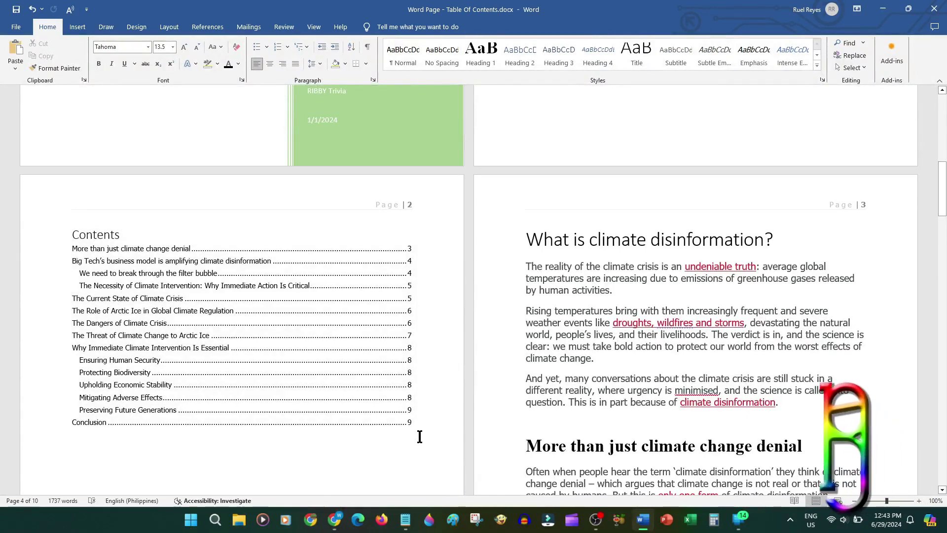
click(417, 420)
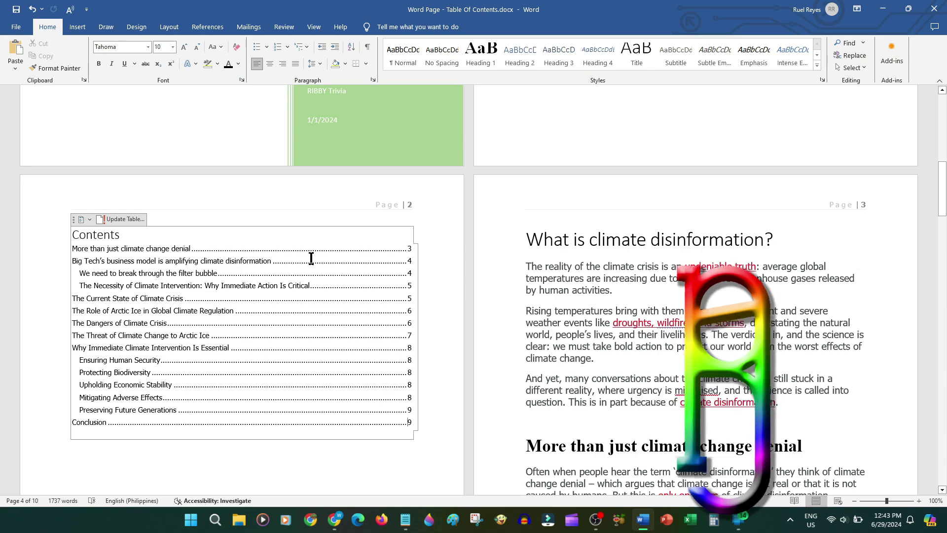